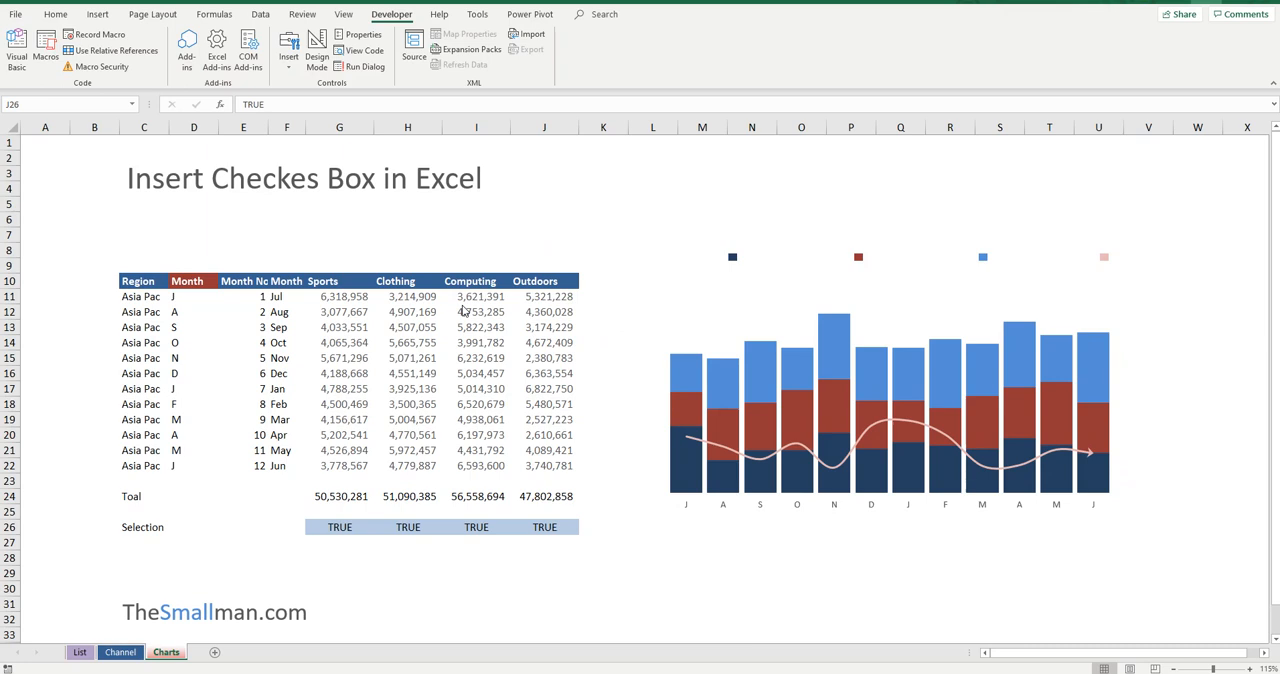
Step: Examine the flags in the Selection row, G26:J26, beneath the Sports, Clothing, Computing and Outdoors columns
click(540, 280)
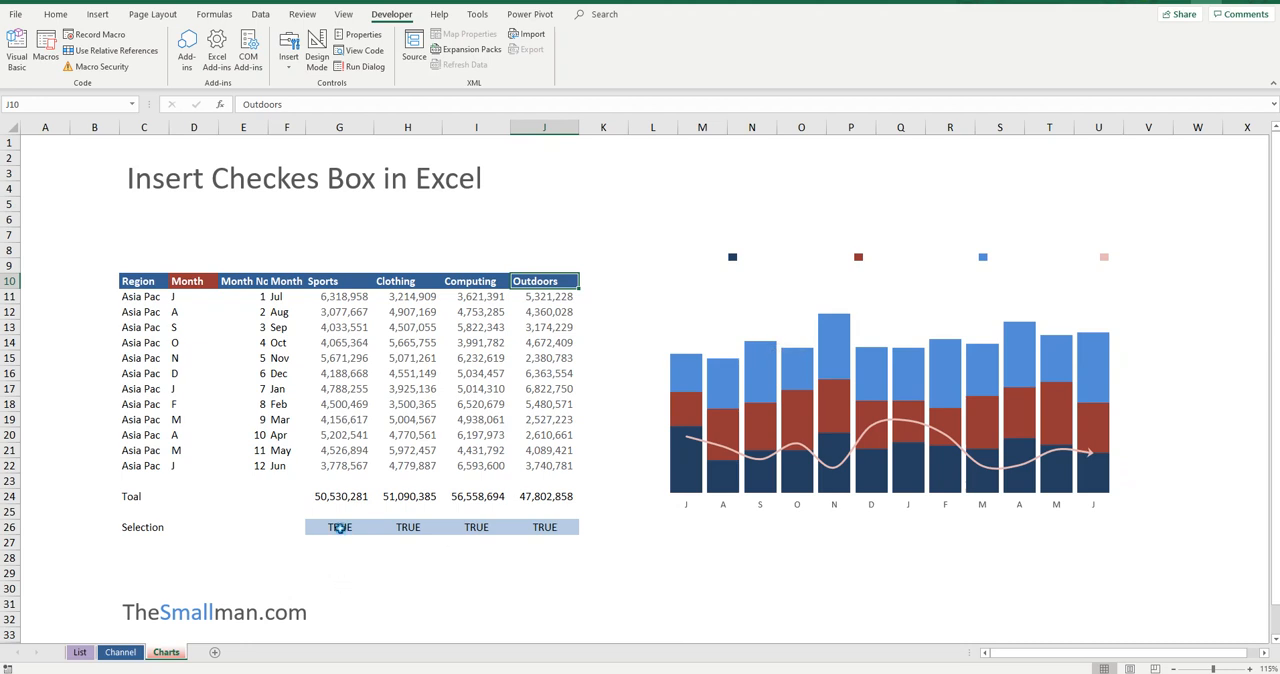
drag(341, 528, 565, 525)
click(355, 528)
click(386, 528)
click(501, 527)
click(549, 527)
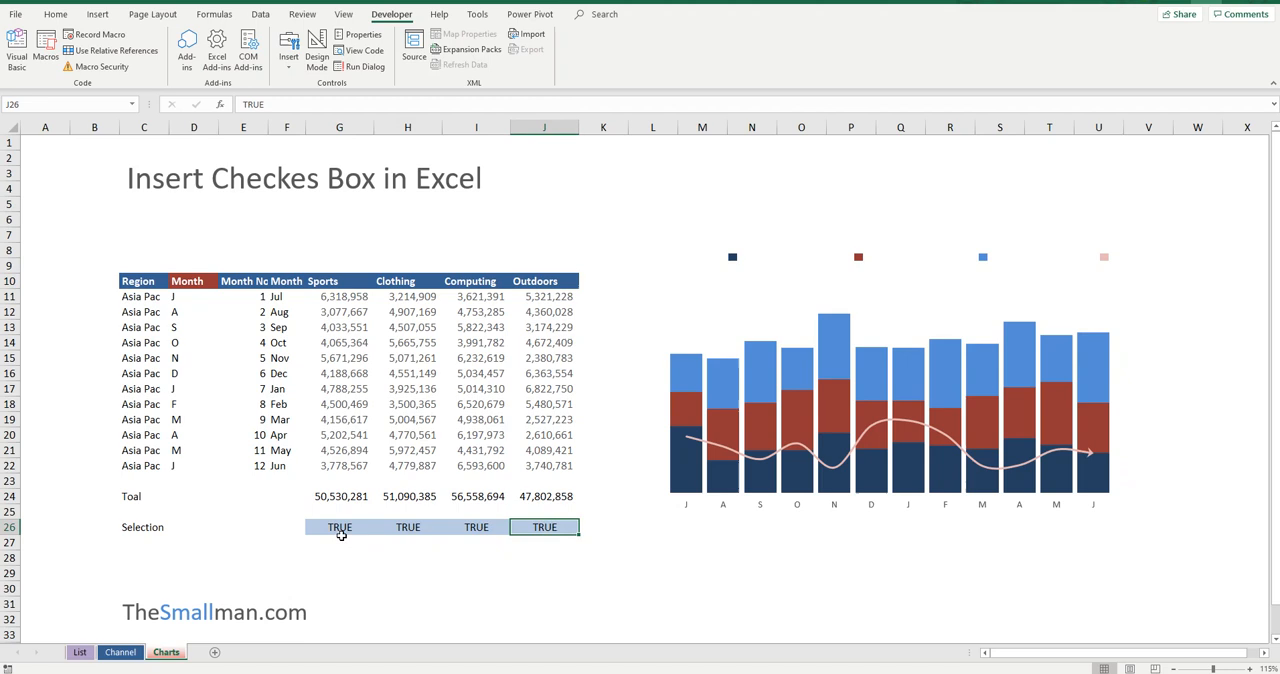
Step: Set the Sports selection cell G26 to FALSE to test the chart, and set it back to TRUE
click(341, 531)
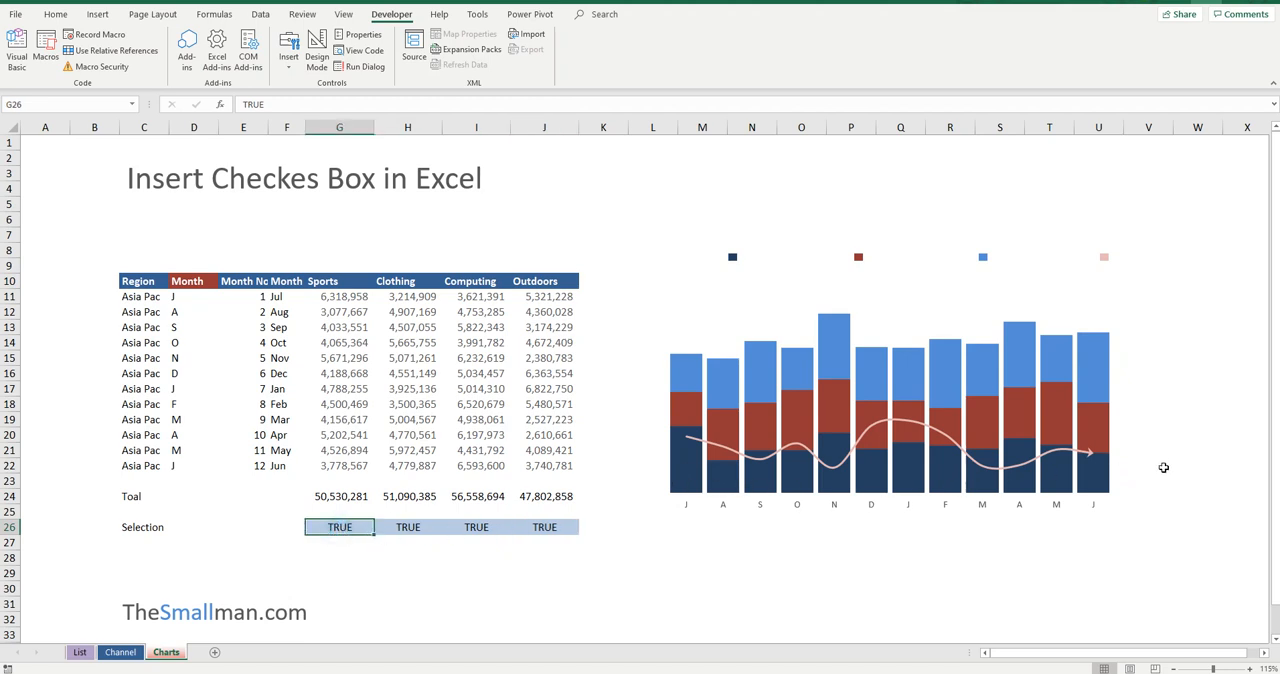
text(False)
key(Return)
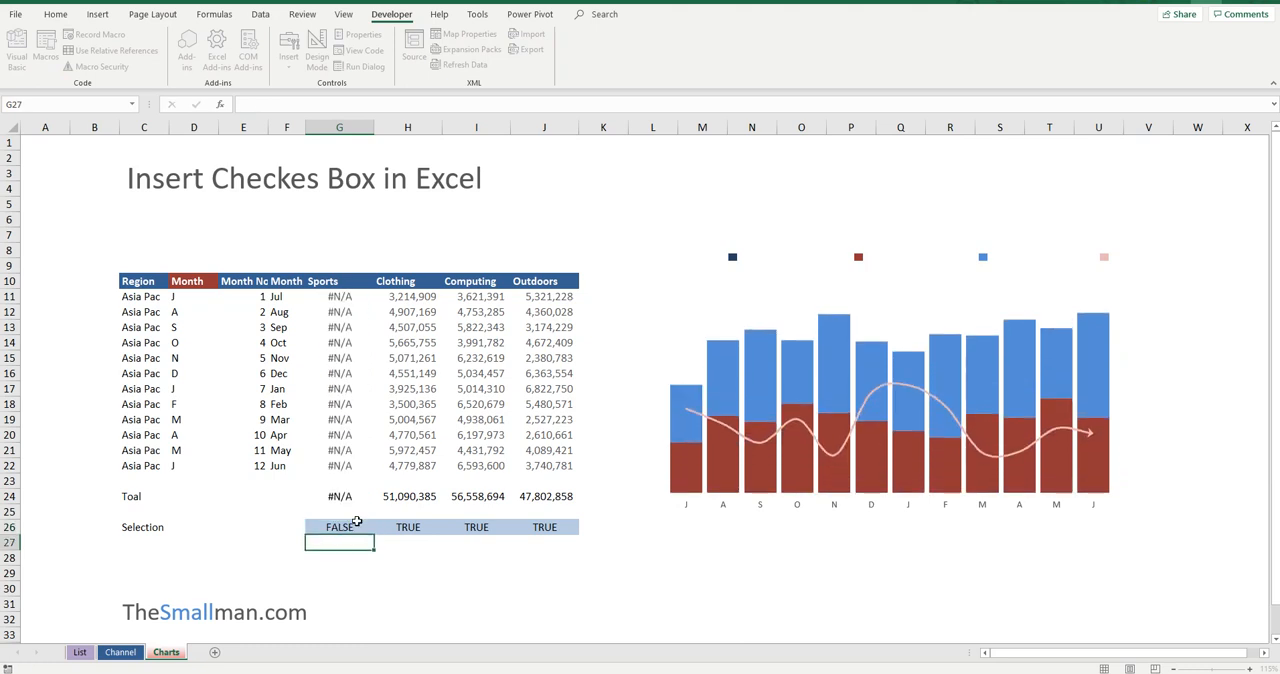
click(358, 525)
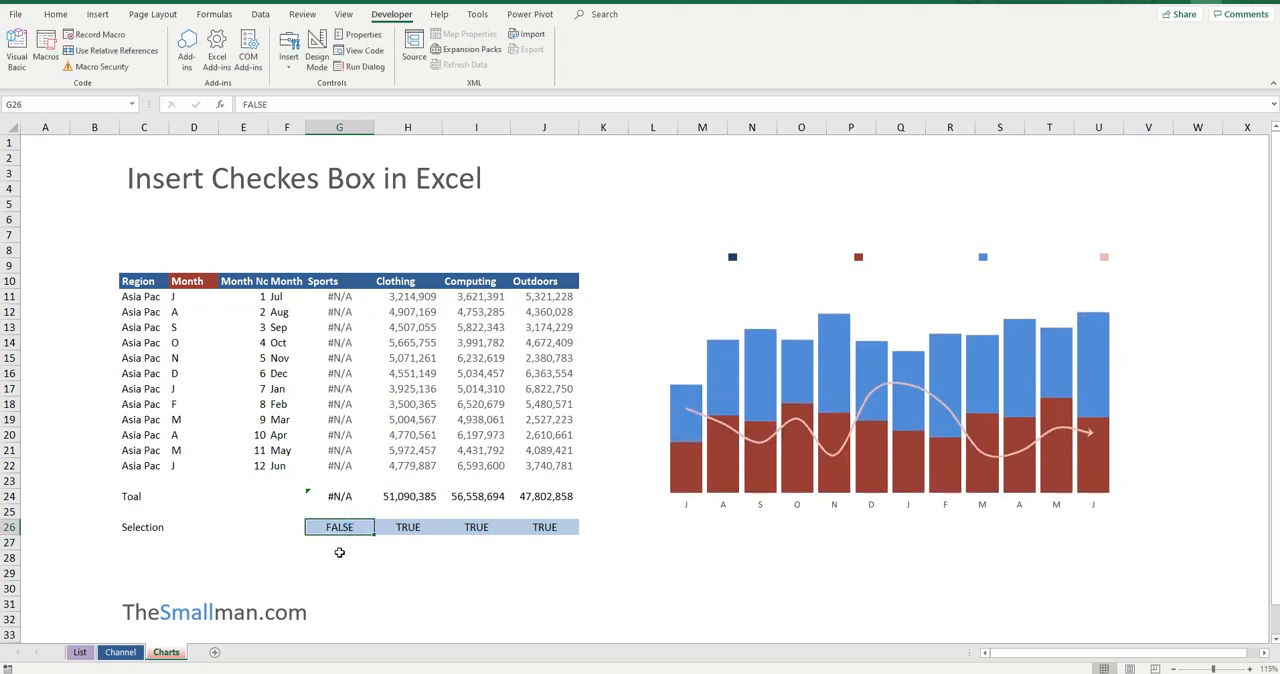
text(True)
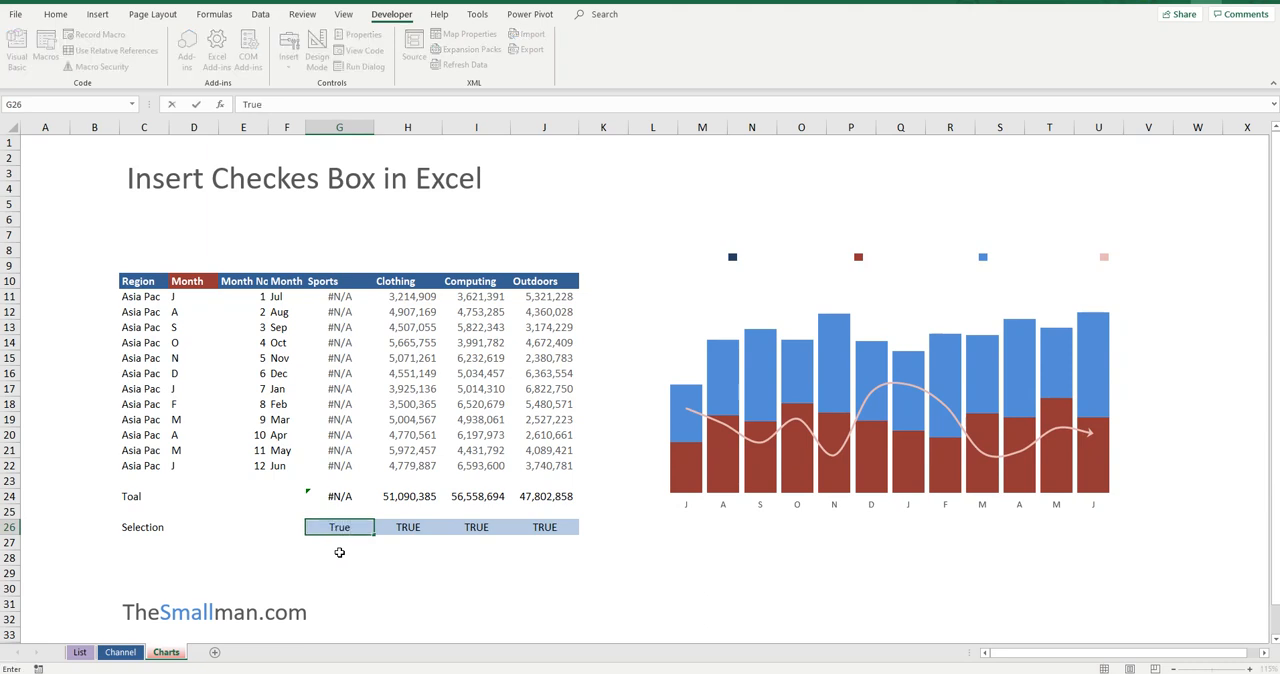
key(Return)
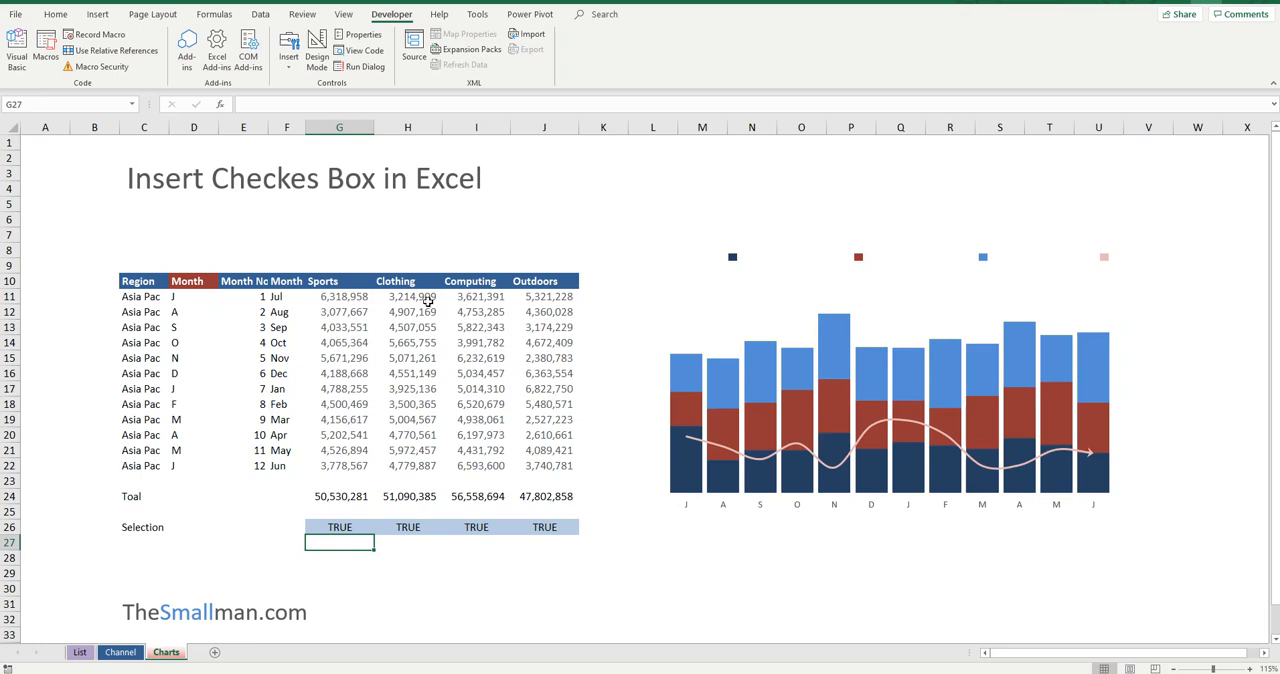
click(343, 286)
click(425, 284)
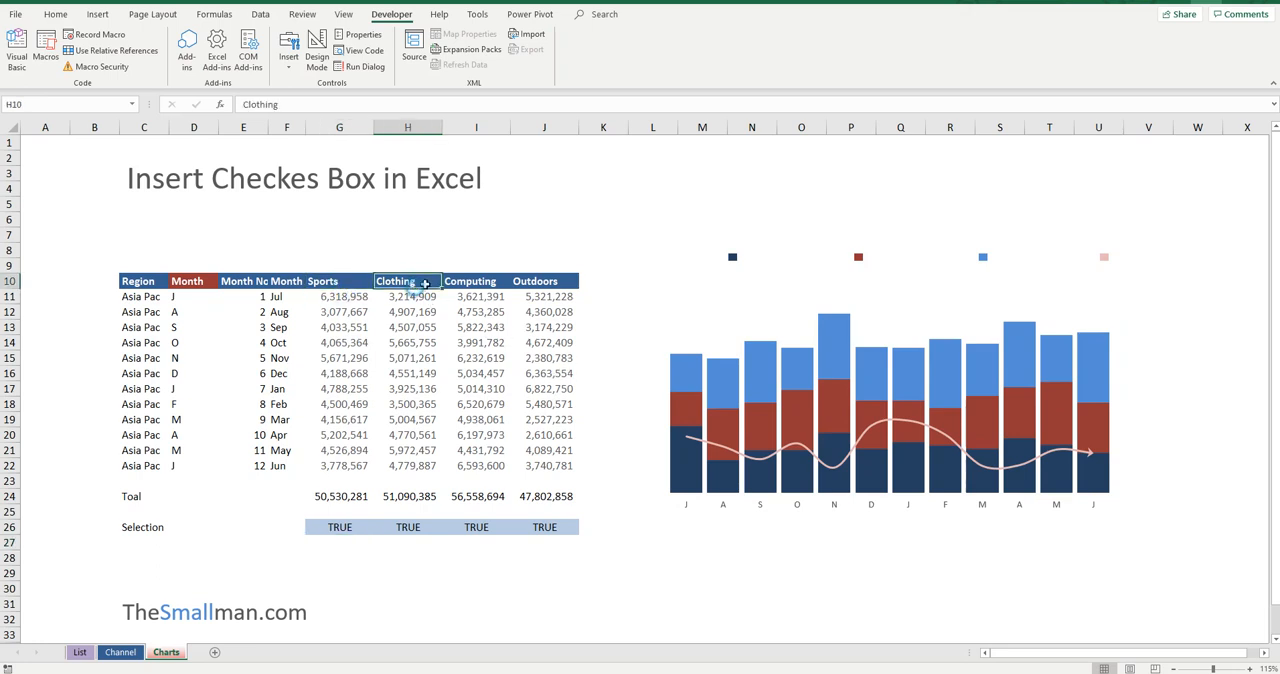
click(745, 204)
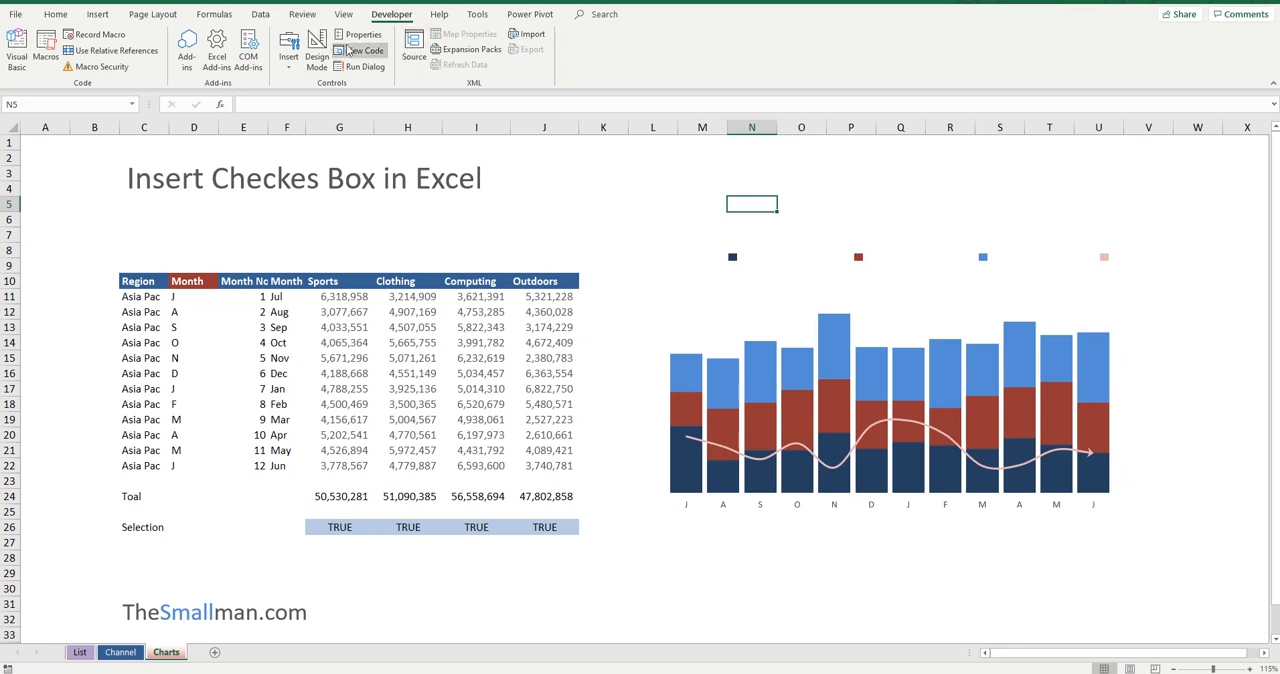
Step: Check in the ribbon customization options whether Developer is enabled among the Main Tabs
right_click(481, 40)
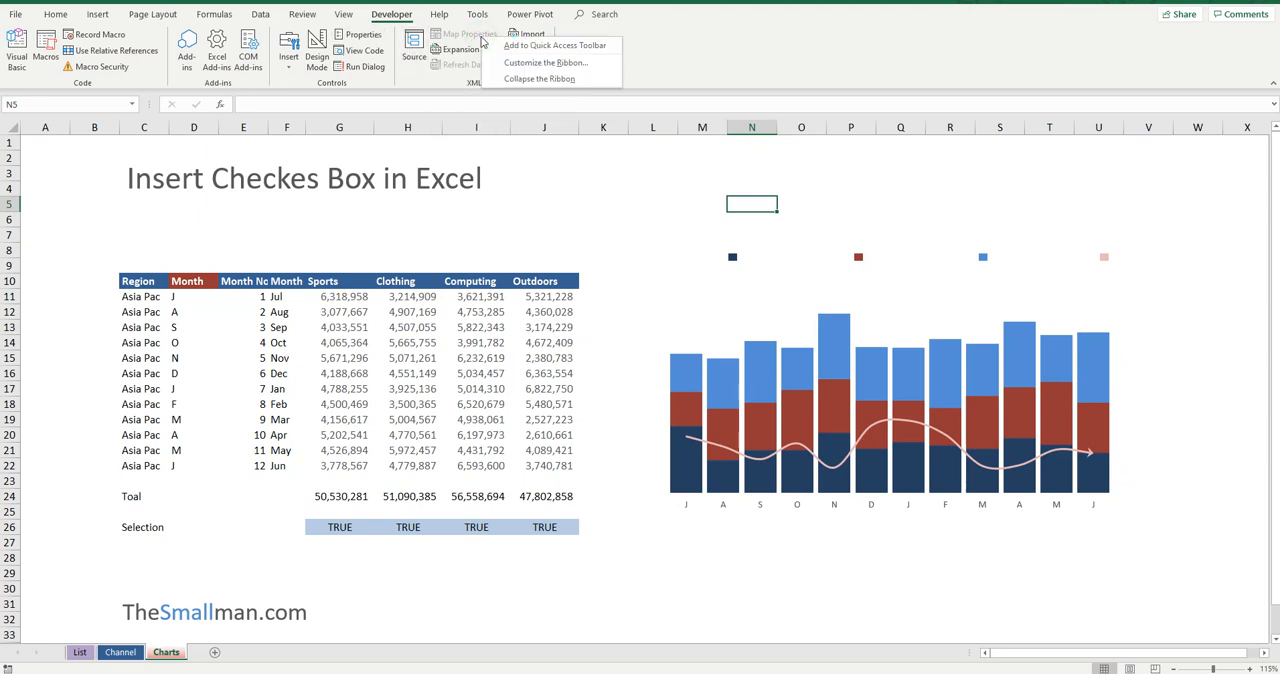
click(551, 62)
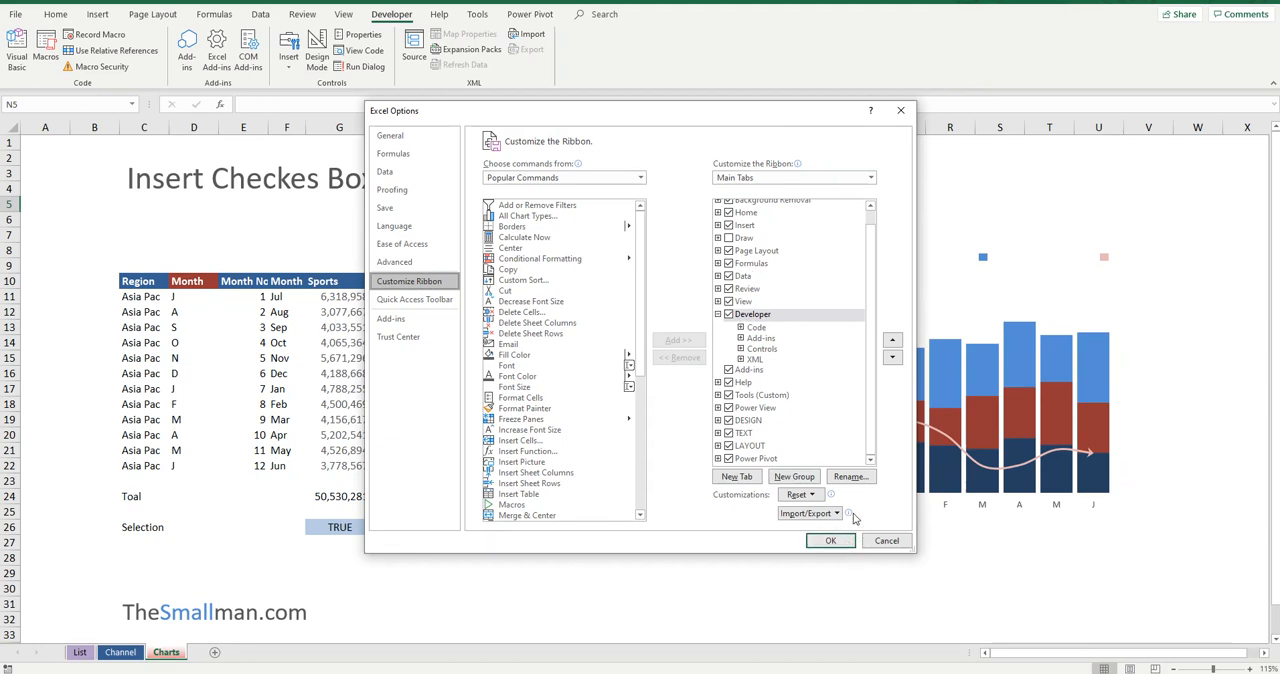
click(846, 541)
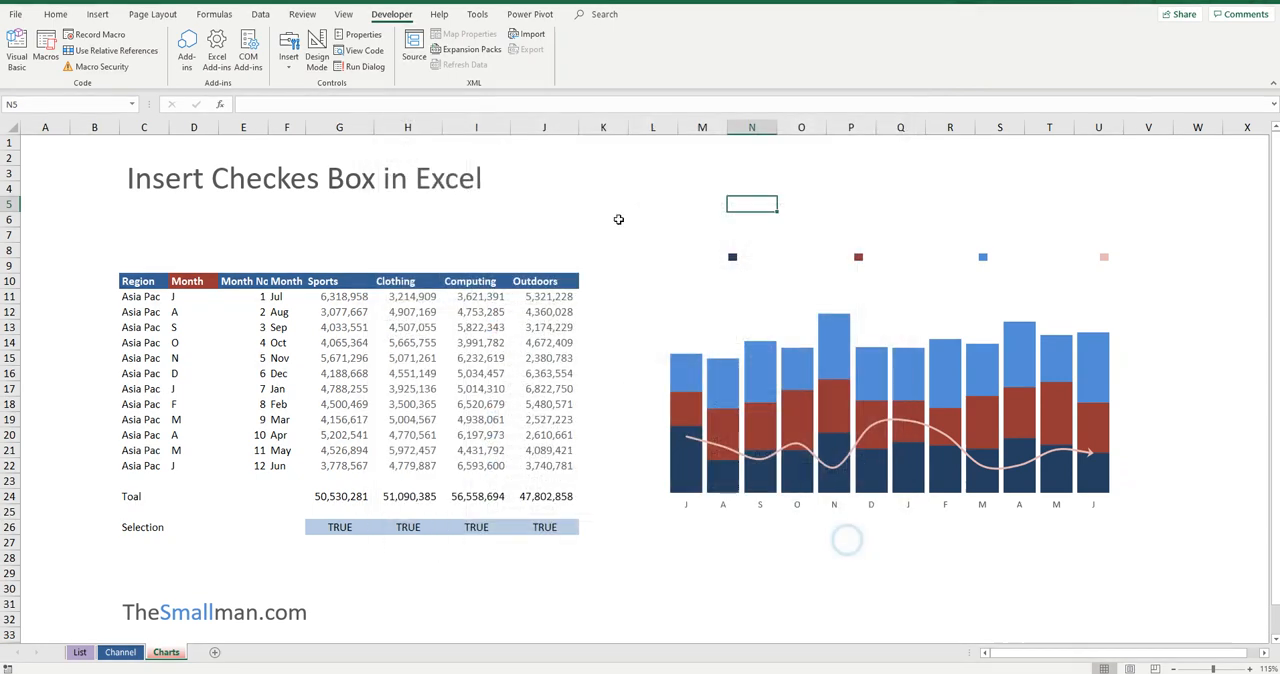
Step: Insert a form-control check box above the chart near column L and label it Sports
click(297, 66)
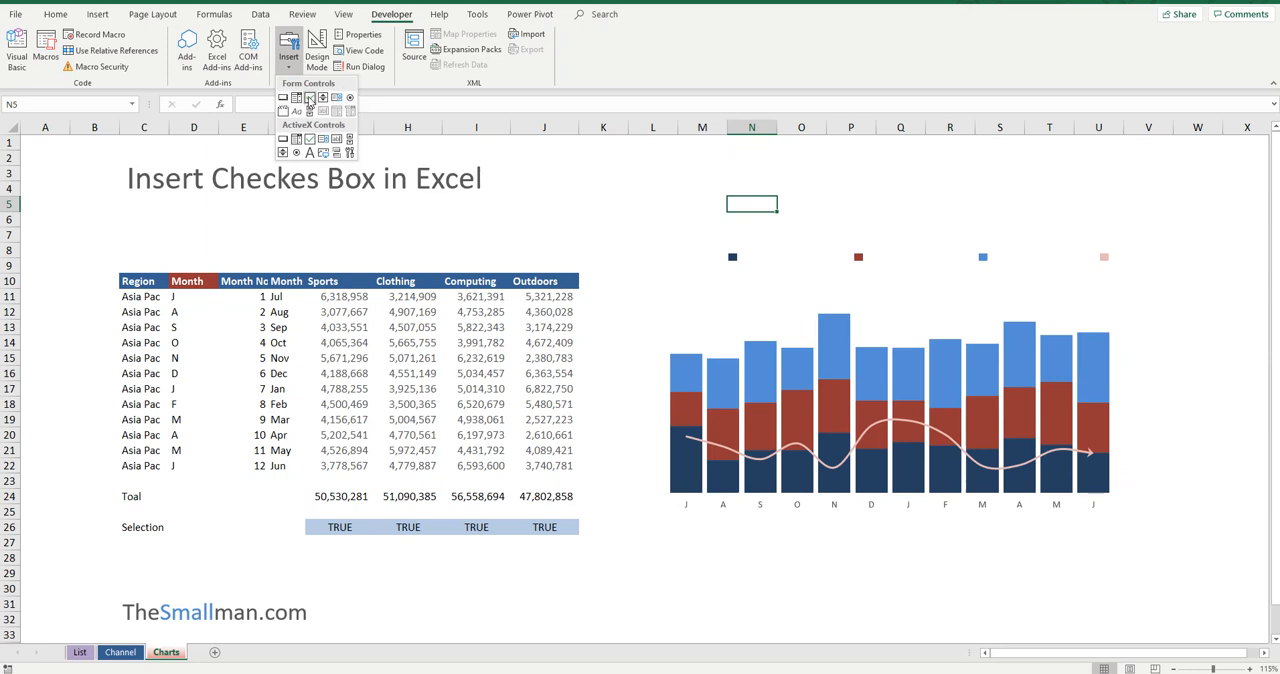
click(309, 98)
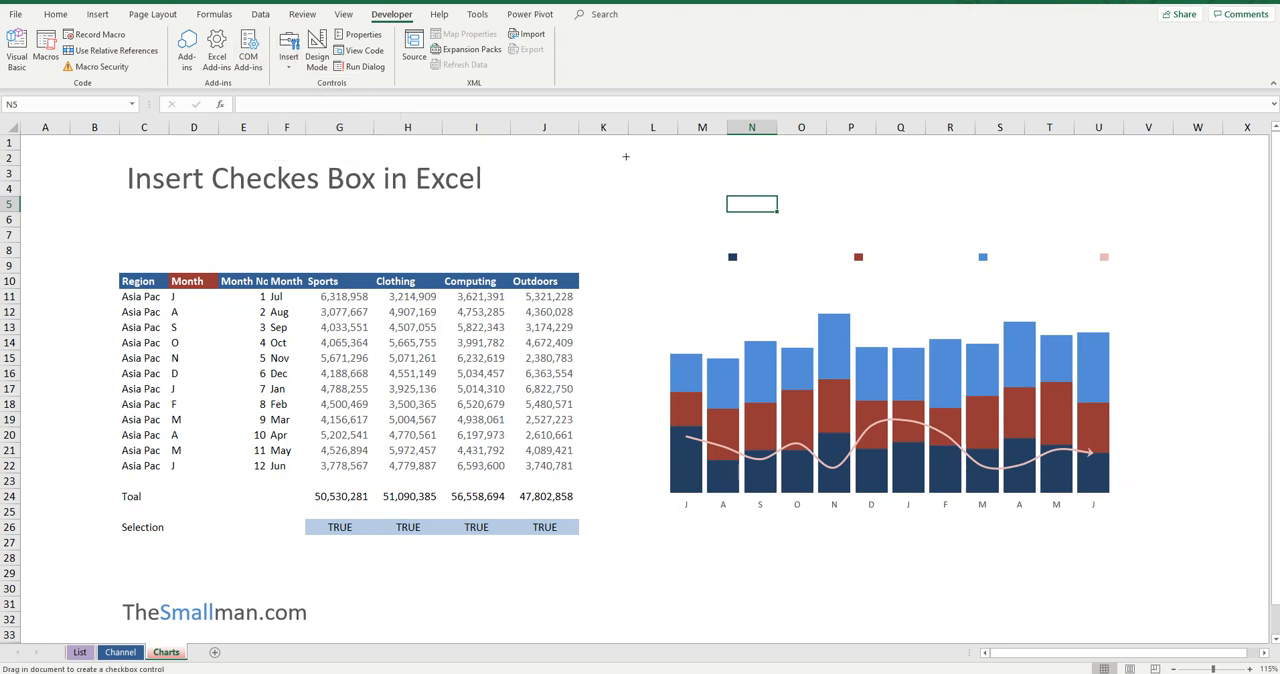
drag(626, 156, 687, 168)
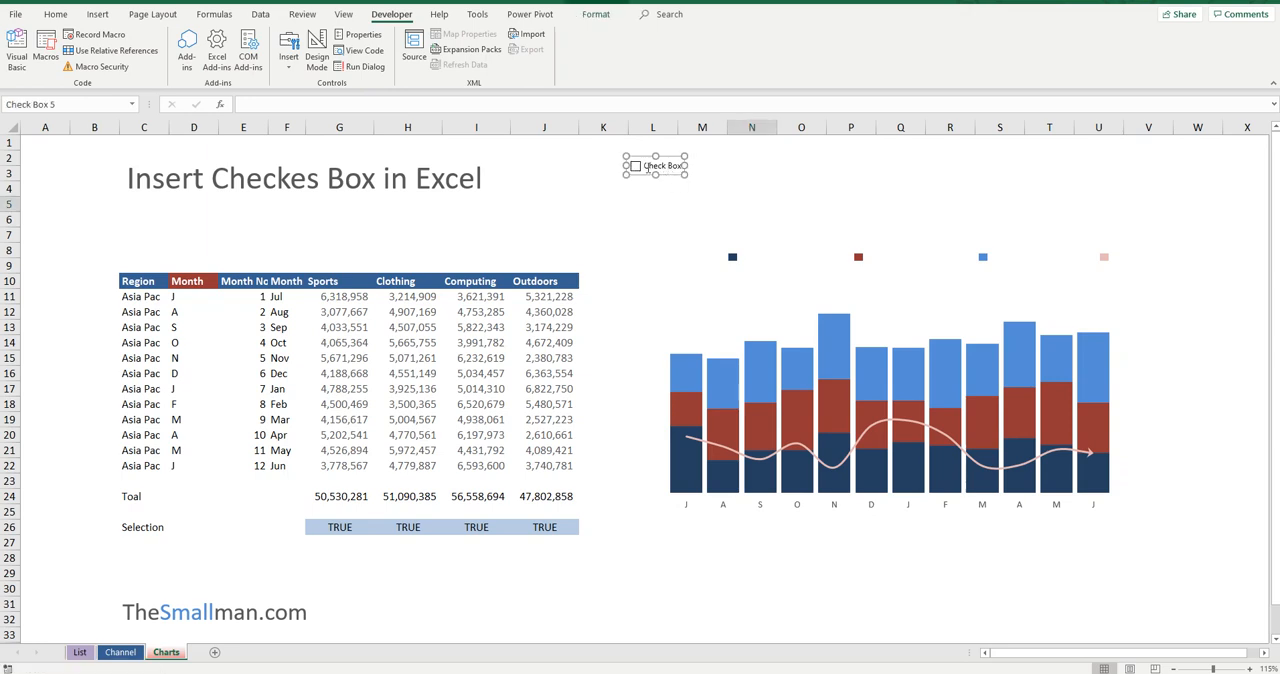
click(650, 168)
key(Delete)
key(Delete)
key(Delete)
key(Delete)
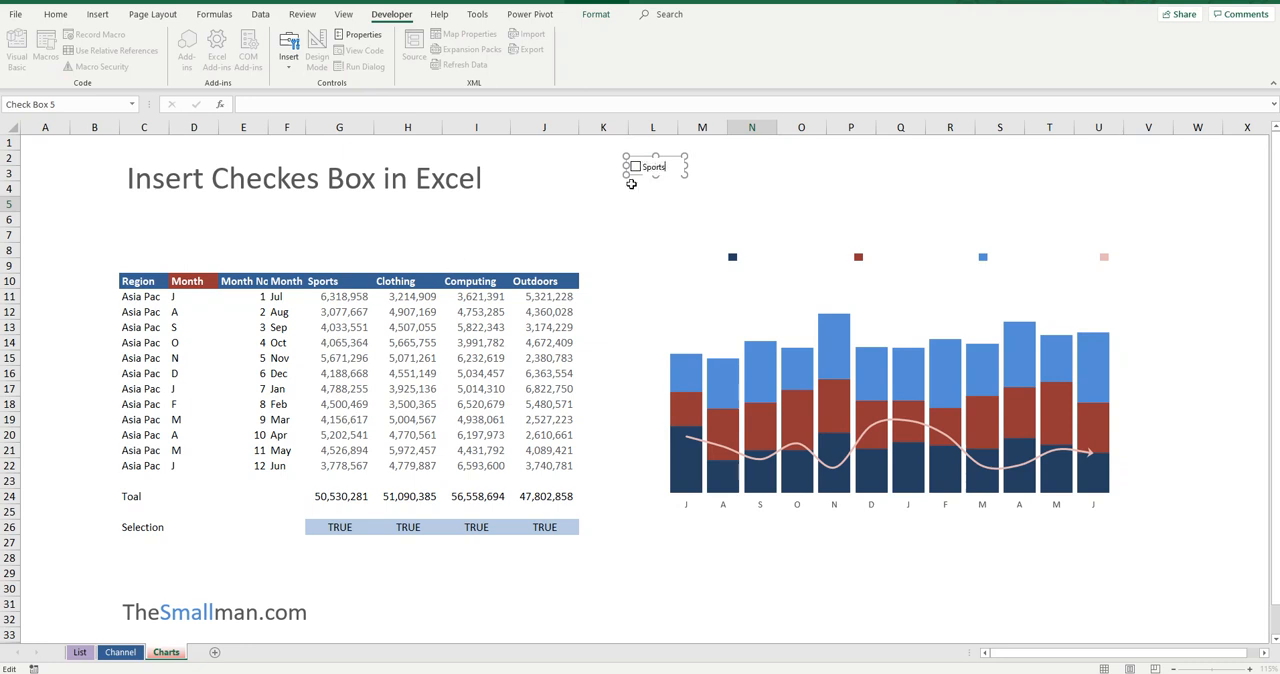
click(703, 173)
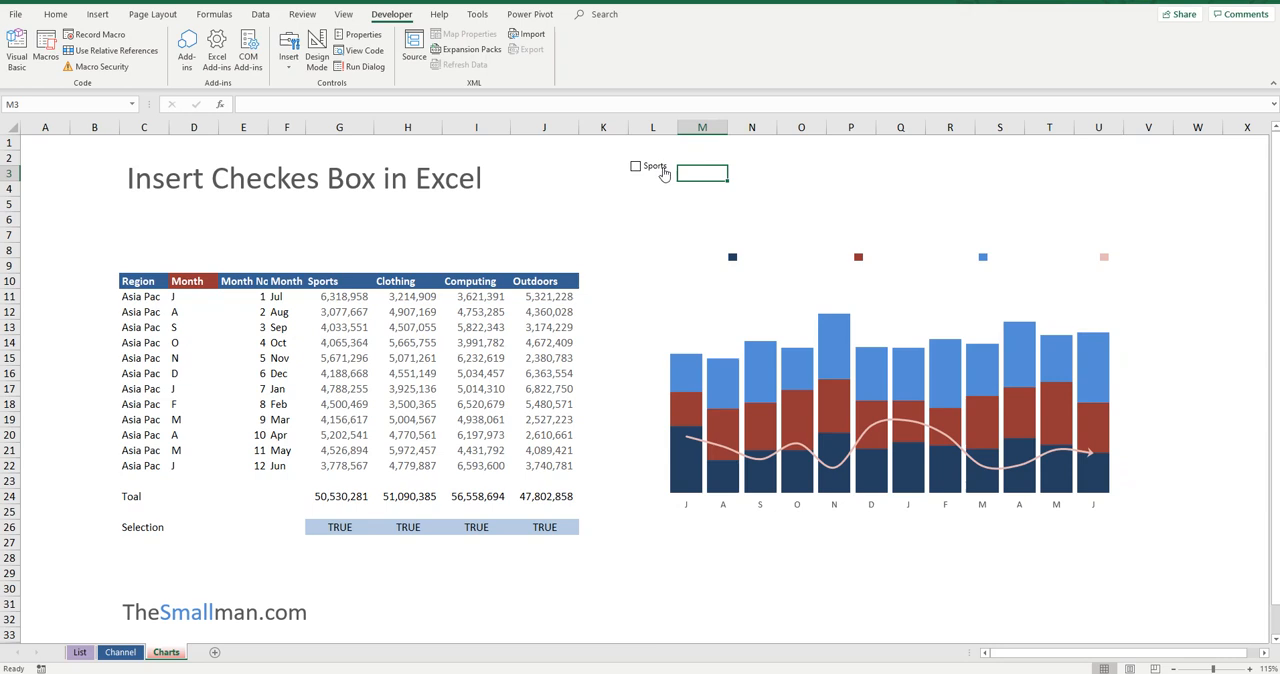
Step: Link the Sports check box to cell $G$26 and tick it
right_click(662, 169)
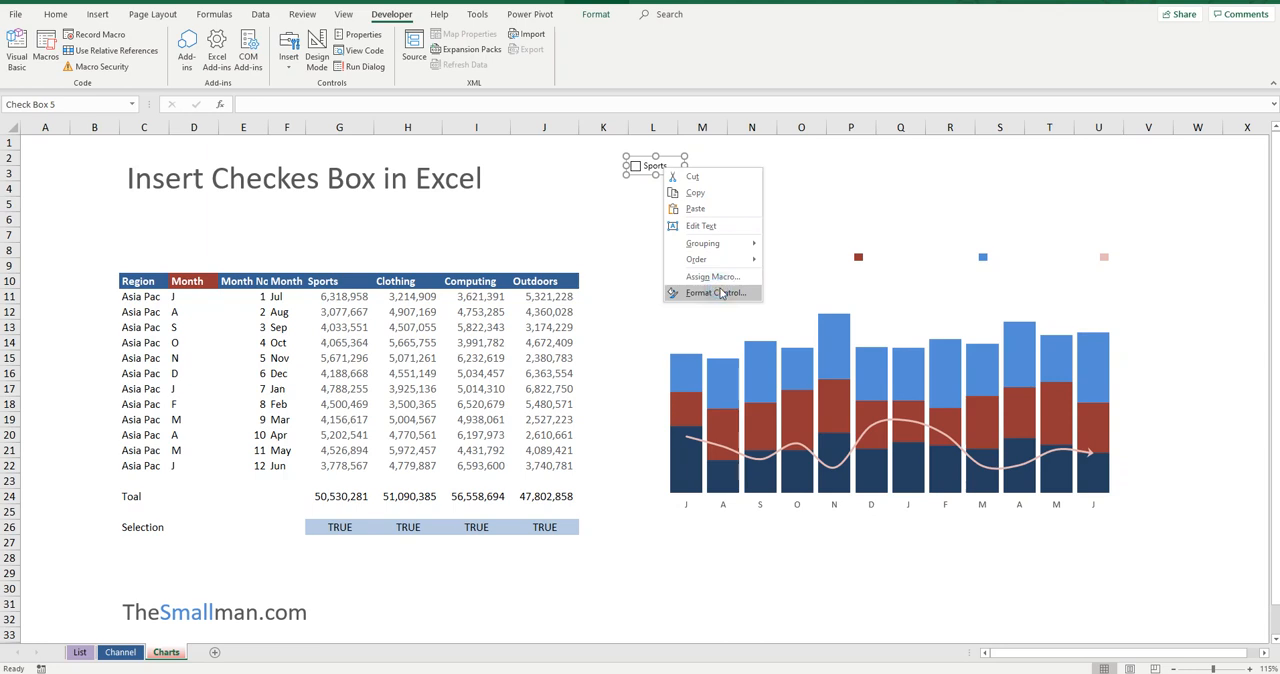
click(720, 293)
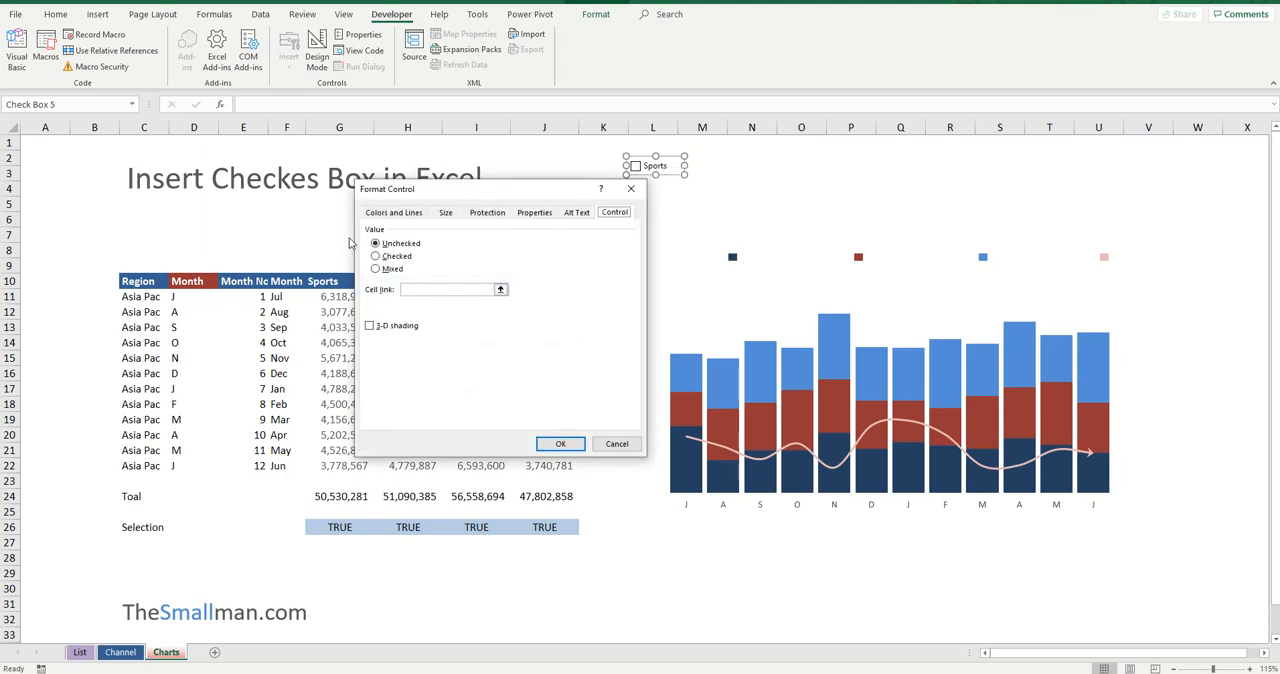
drag(509, 190, 767, 182)
click(680, 281)
click(342, 528)
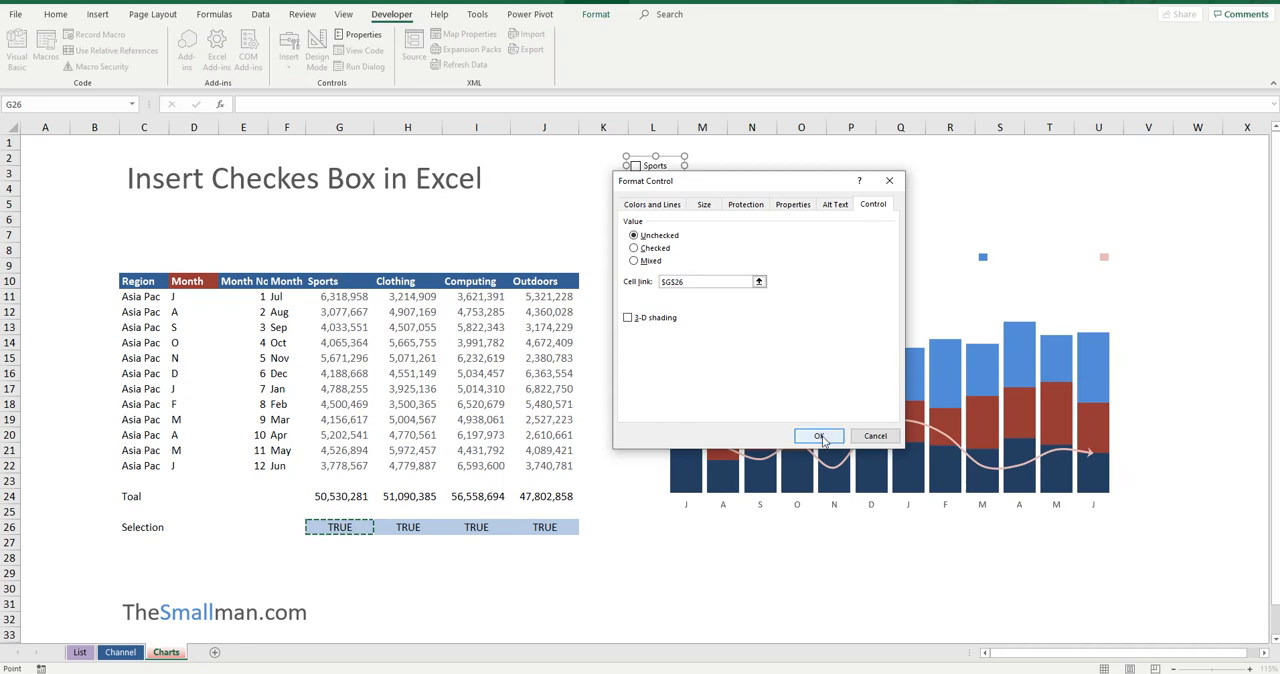
click(820, 437)
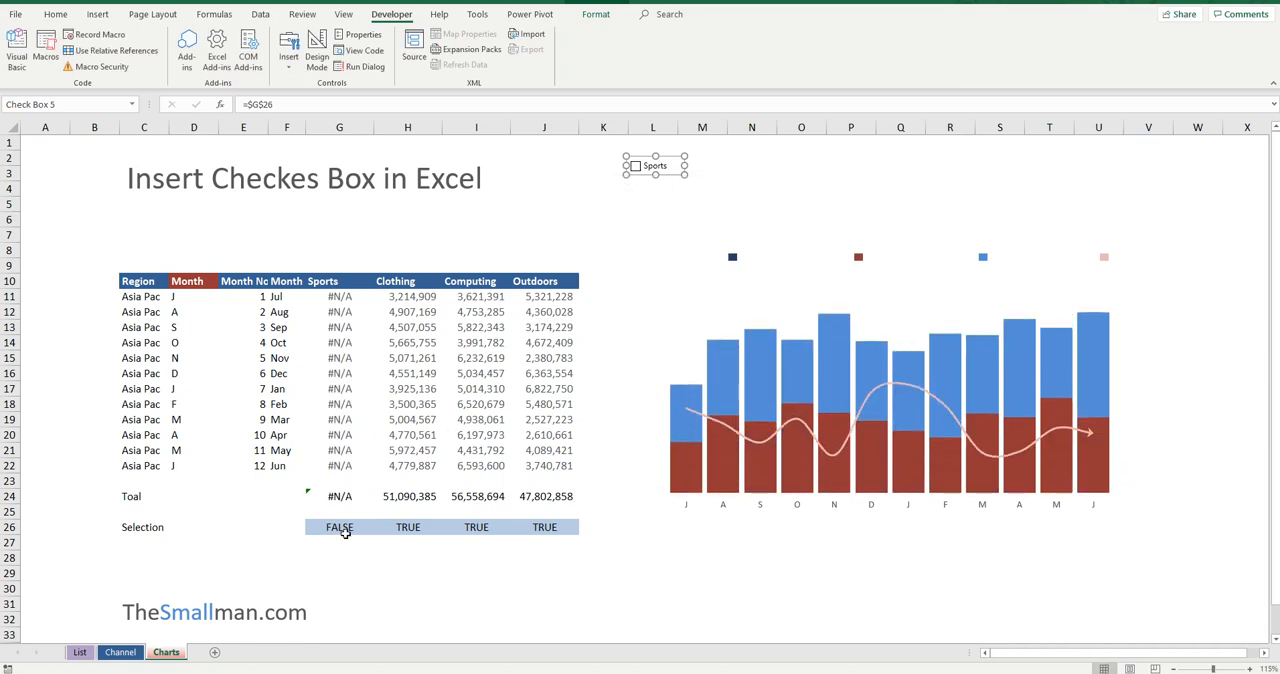
click(619, 213)
click(636, 167)
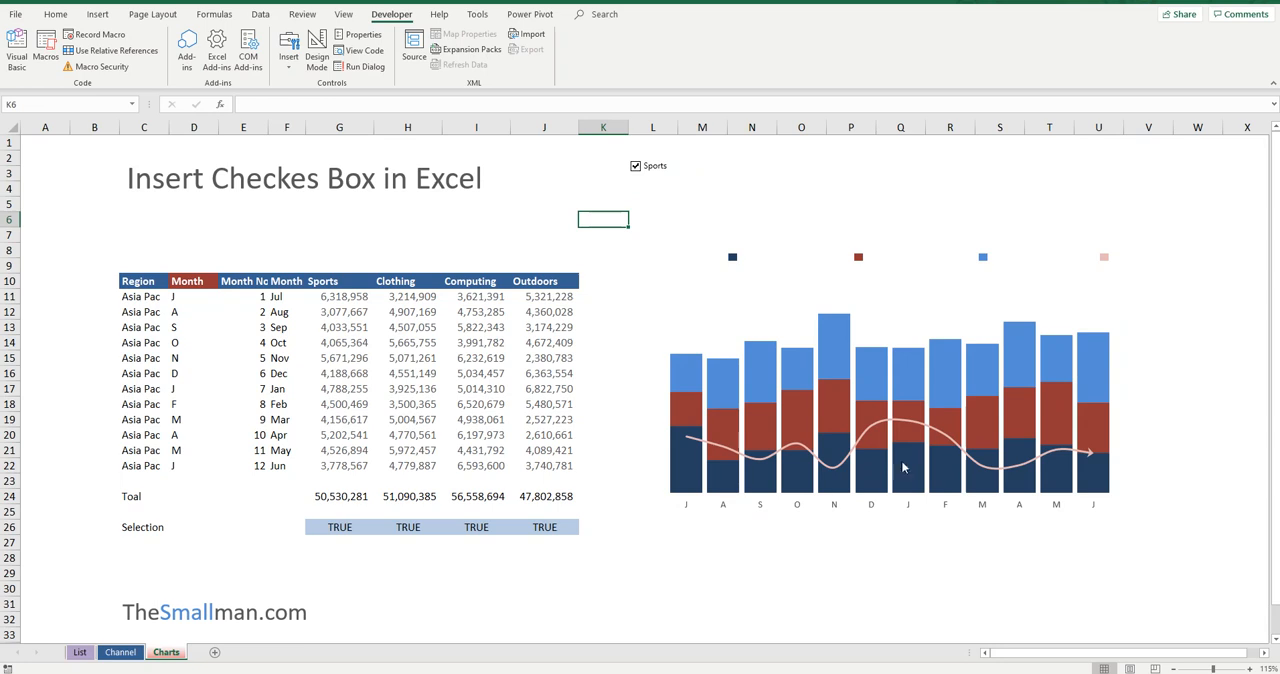
Step: Move the Sports check box beside the chart's dark blue legend marker and place a copy beside the red marker
right_click(665, 168)
key(Escape)
mouse_move(666, 176)
mouse_down()
mouse_move(722, 287)
mouse_move(713, 264)
mouse_move(727, 278)
mouse_move(845, 266)
mouse_up()
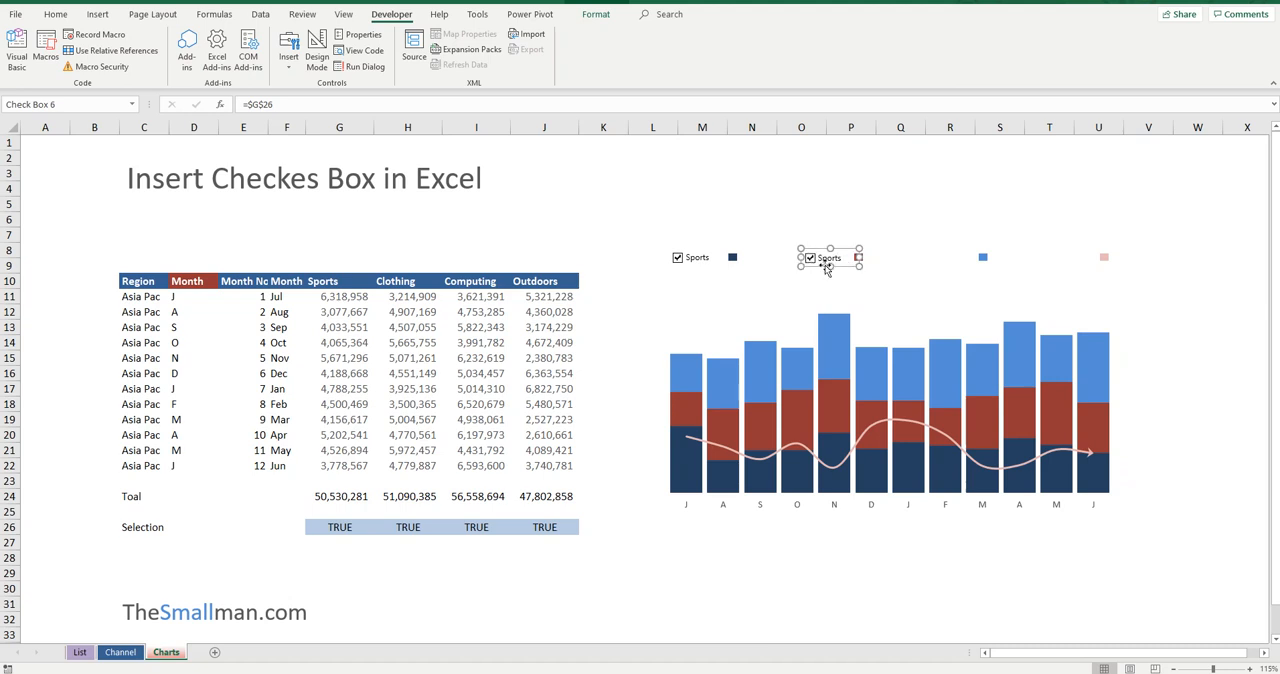
Step: Link the copied check box beside the red marker to cell $H$26 and relabel it Clothing
right_click(827, 270)
click(862, 392)
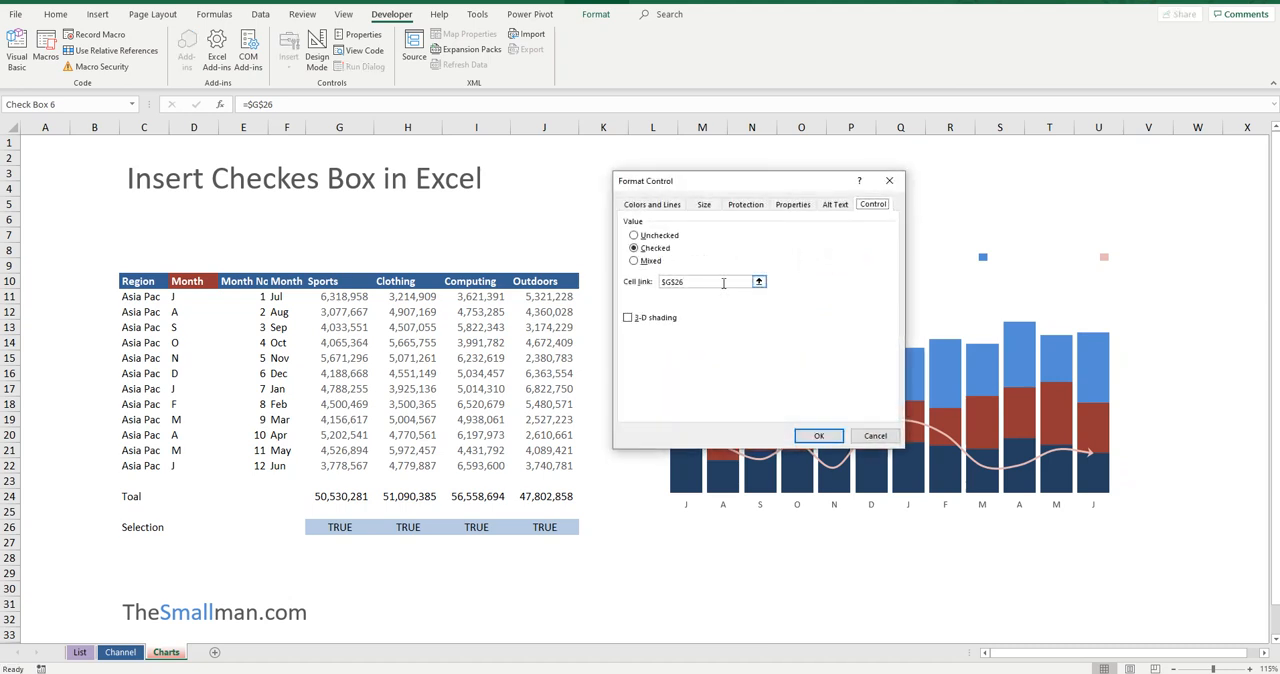
click(410, 526)
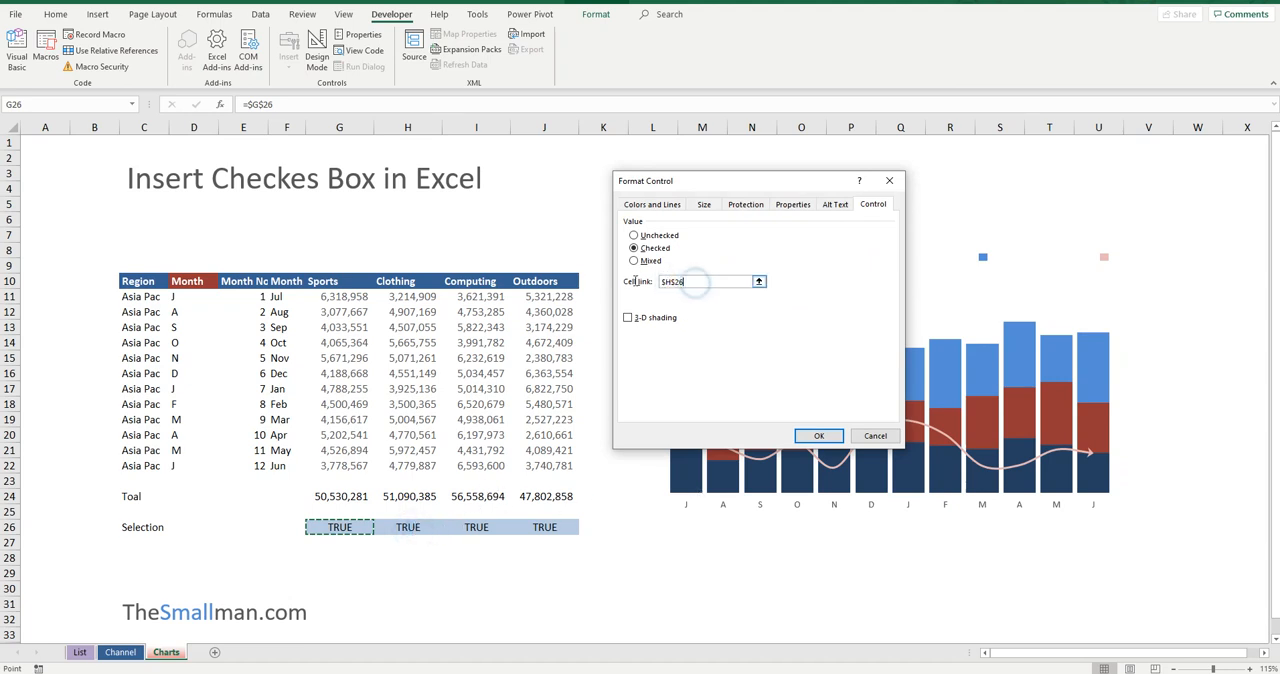
click(700, 285)
click(413, 524)
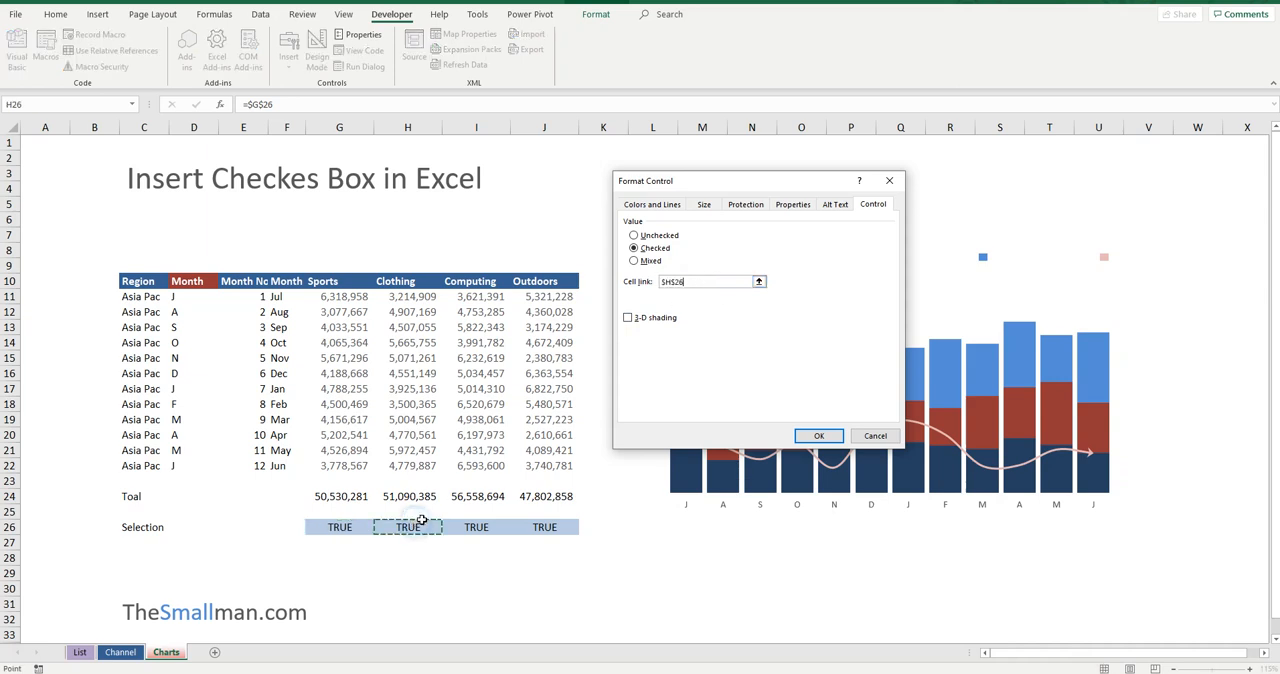
click(818, 436)
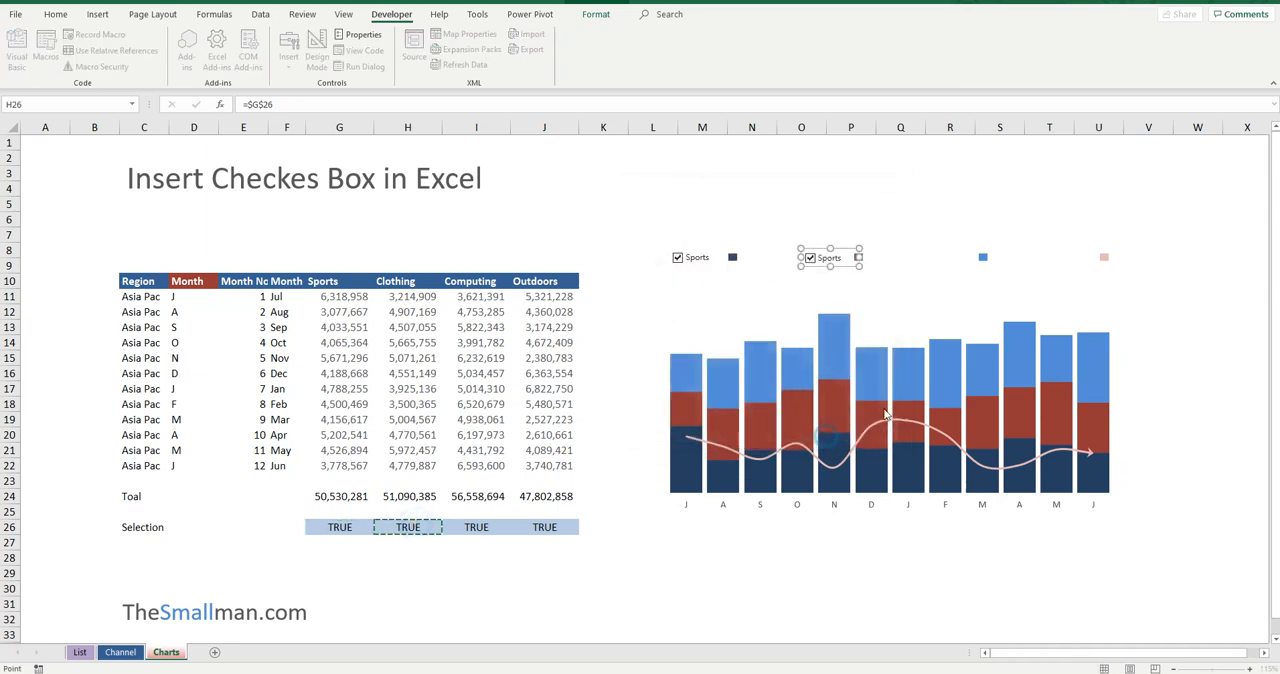
click(820, 258)
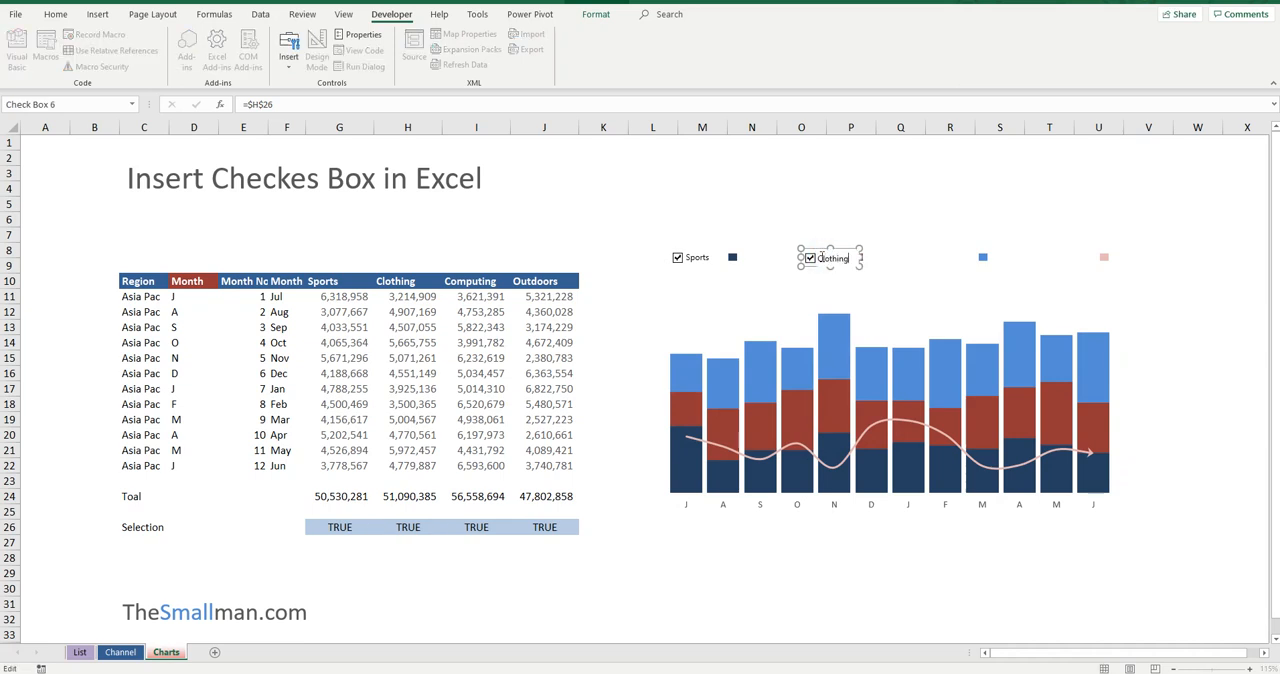
click(968, 127)
click(897, 207)
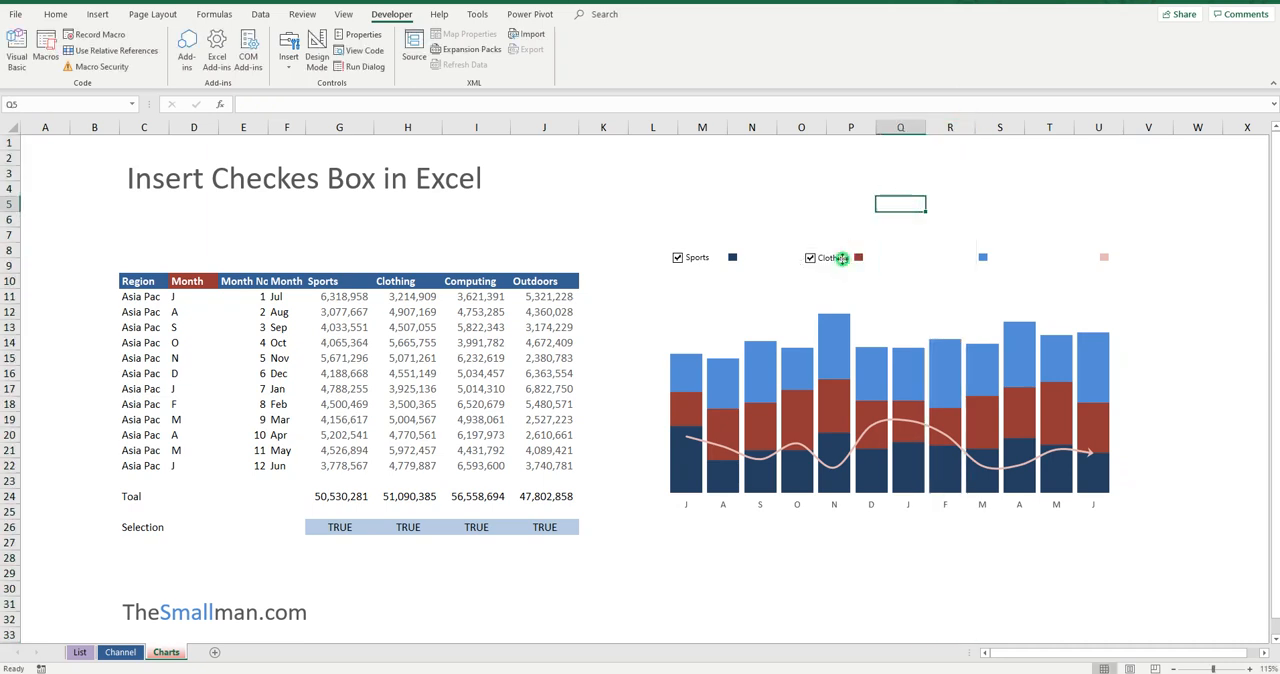
Step: Duplicate the Clothing check box and place the copy beside the light blue legend marker
ctrl+click(842, 258)
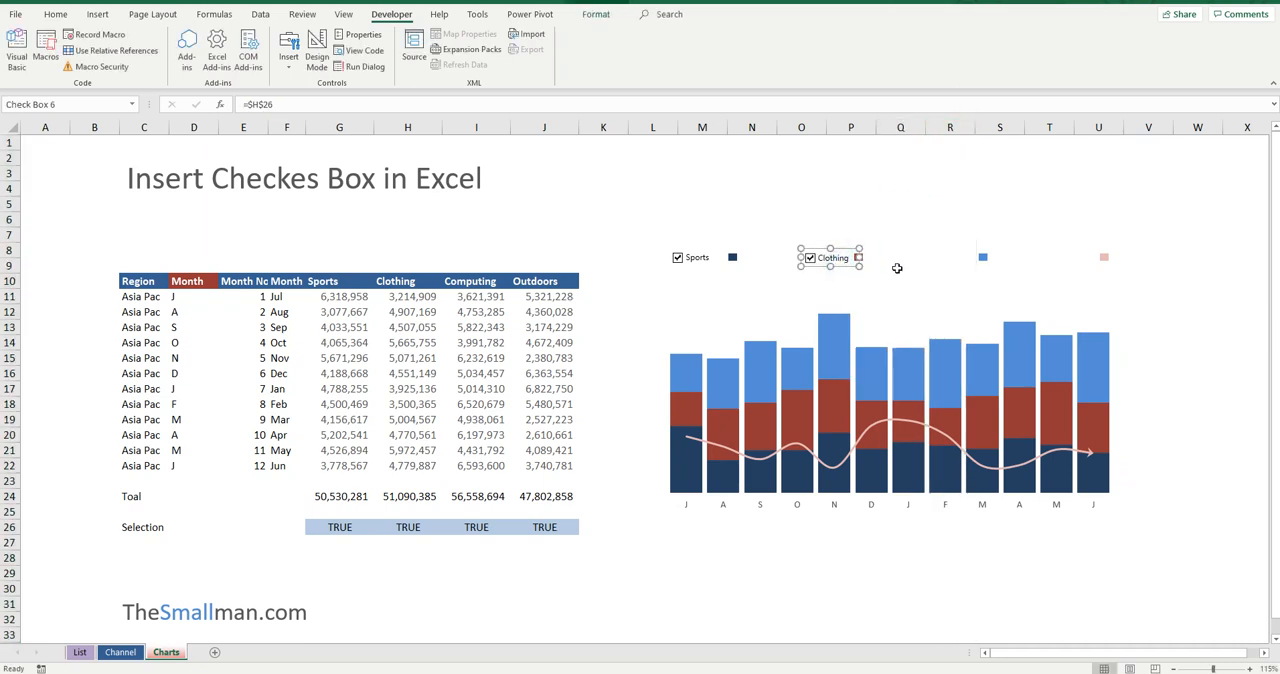
key(ctrl+d)
drag(852, 280, 954, 266)
Step: Link the check box beside the light blue marker to cell $I$26 and relabel it Computing
right_click(936, 262)
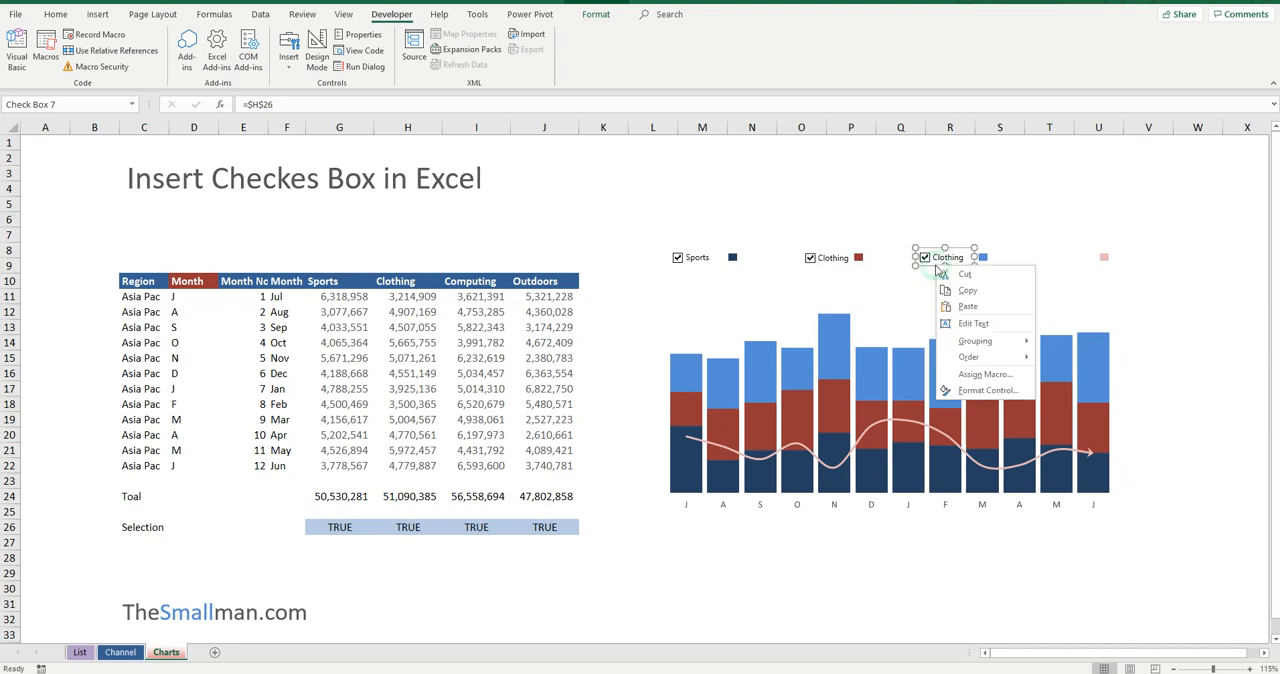
click(990, 390)
double_click(673, 285)
text(I$26)
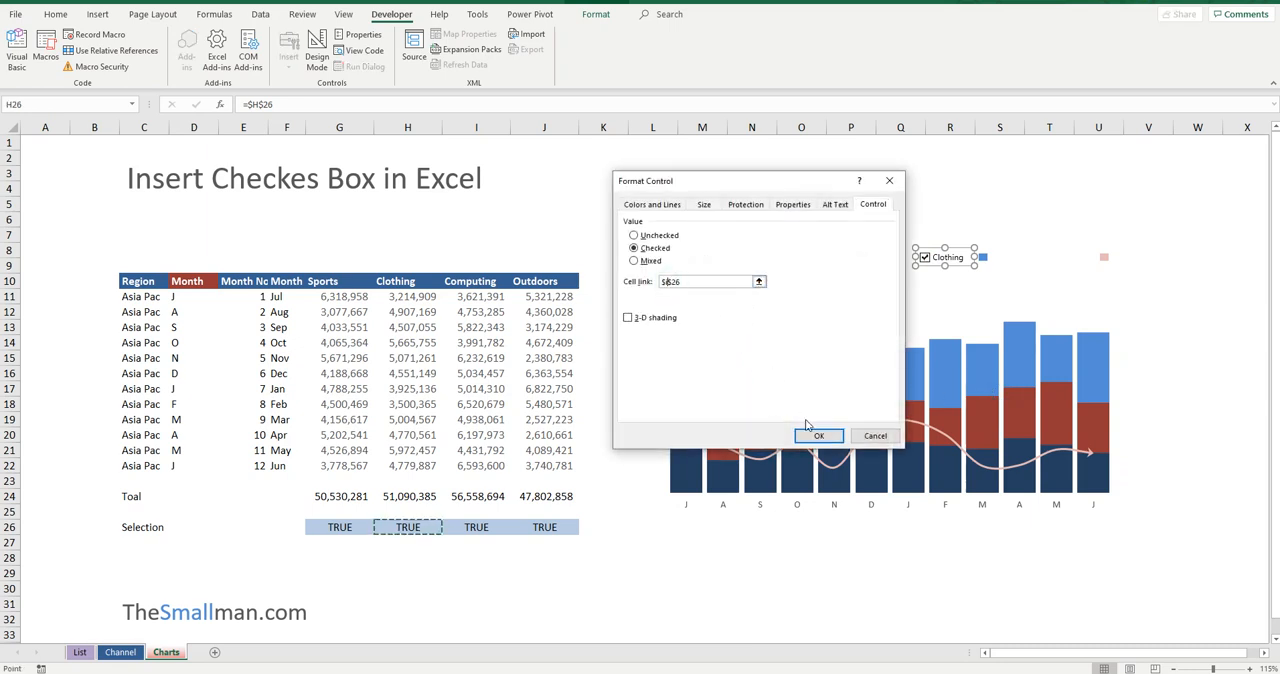
click(818, 435)
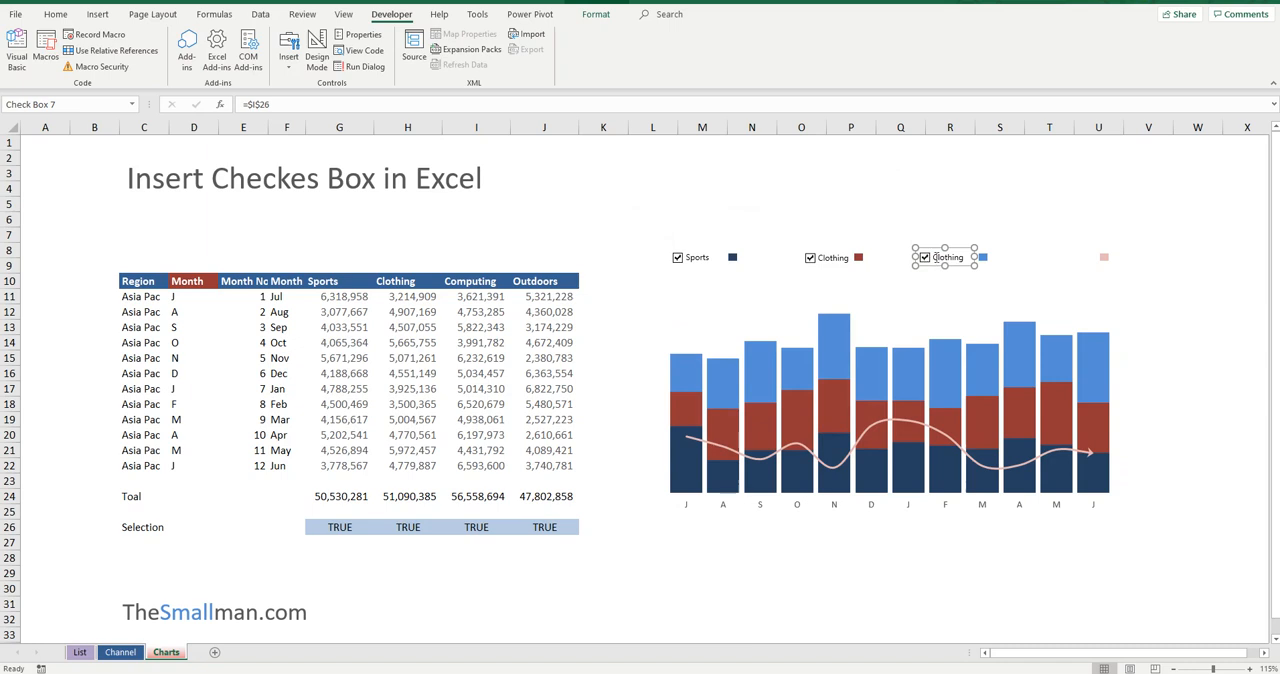
click(946, 257)
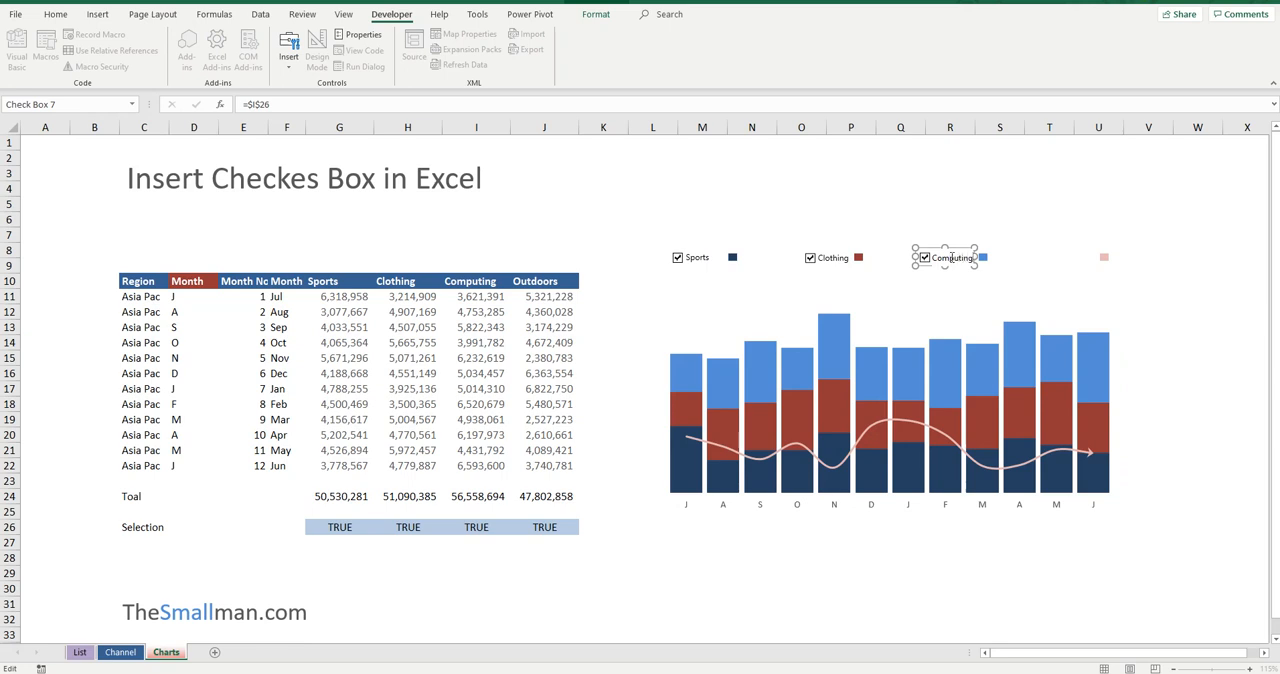
click(905, 193)
Step: Shift the Computing check box slightly away from its light blue marker and place a copy beside the pink legend marker
right_click(967, 257)
click(953, 261)
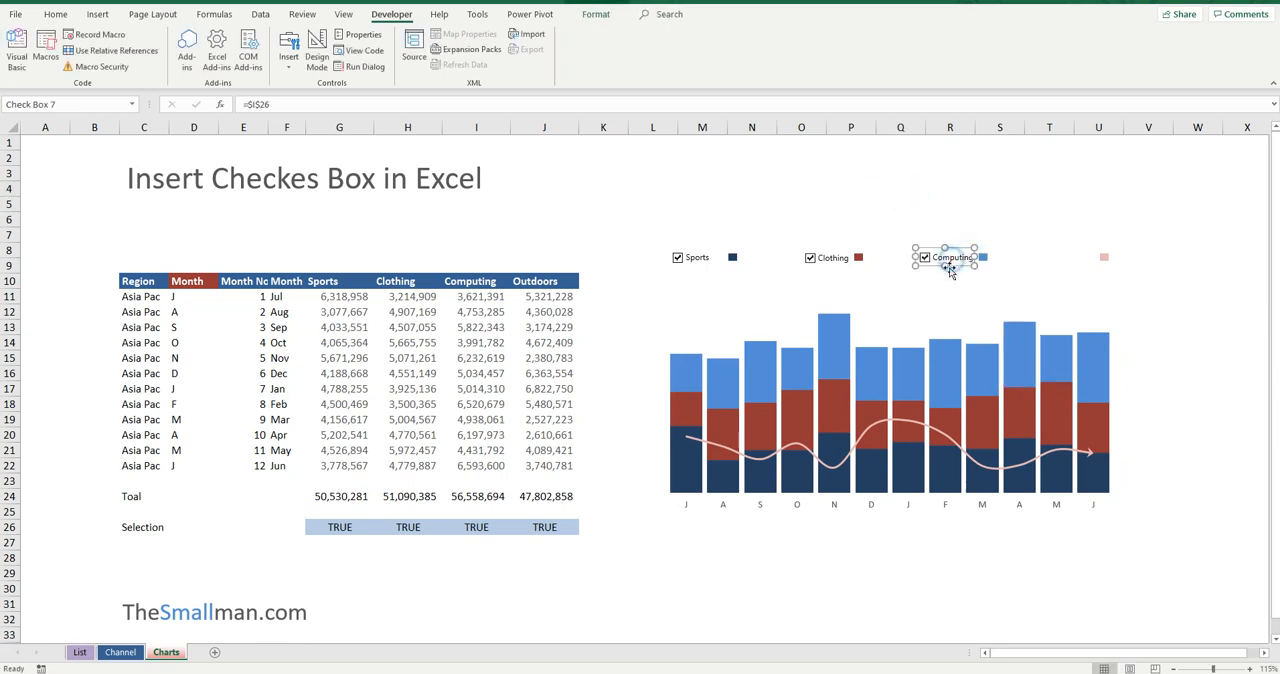
drag(951, 268, 943, 267)
drag(955, 265, 1076, 264)
Step: Relabel the copied check box beside the pink marker Outdoors
click(1057, 255)
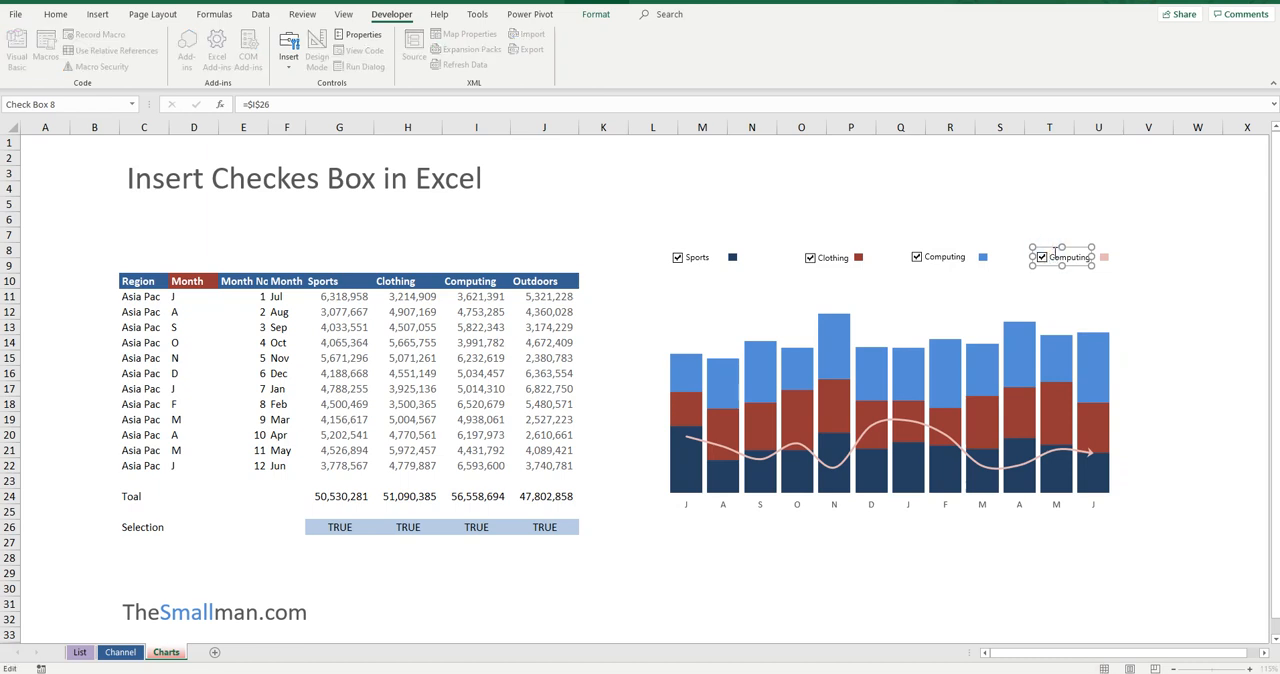
key(BackSpace)
key(BackSpace)
key(Delete)
key(Delete)
key(Delete)
key(Delete)
key(Delete)
key(Delete)
key(Delete)
click(1085, 205)
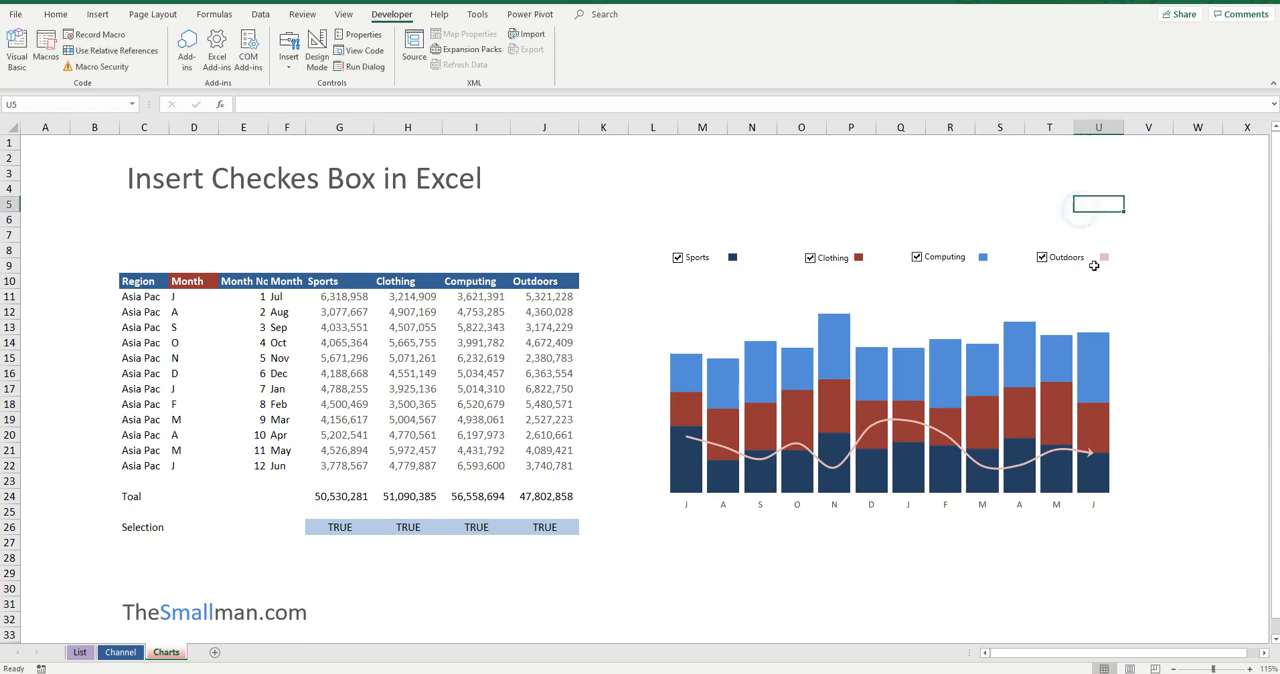
Step: Link the Outdoors check box to cell $J$26 and deselect it
right_click(1055, 258)
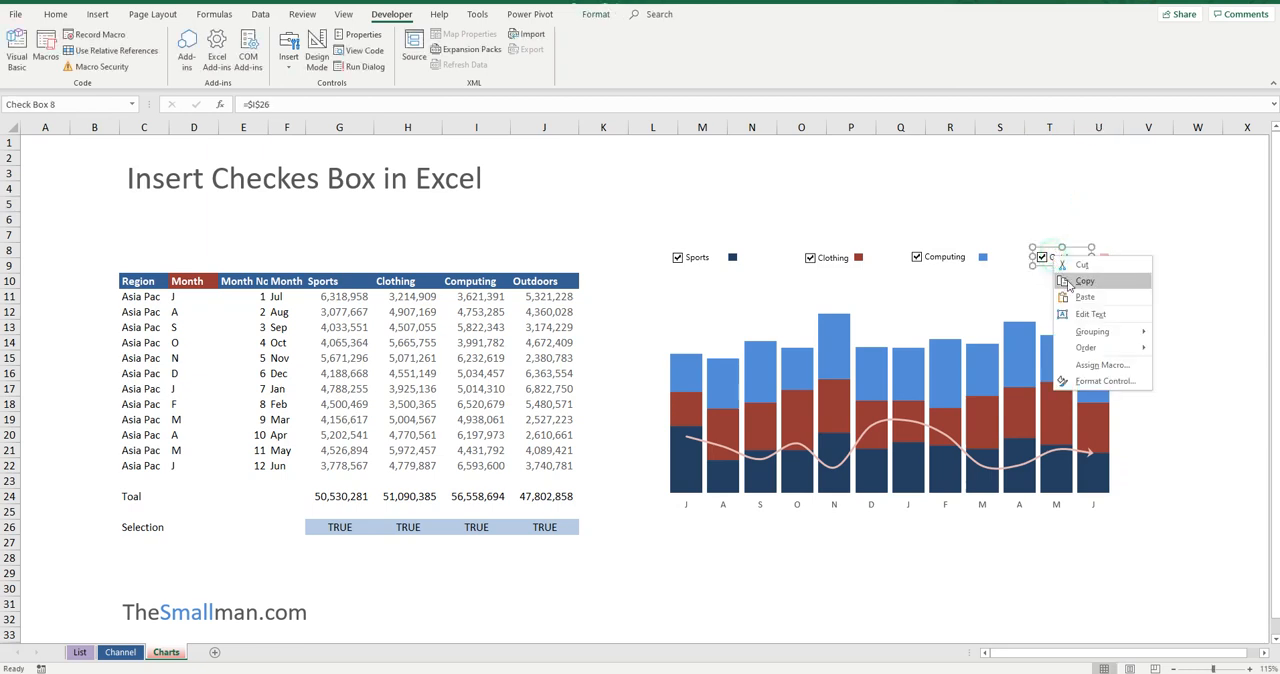
click(1105, 382)
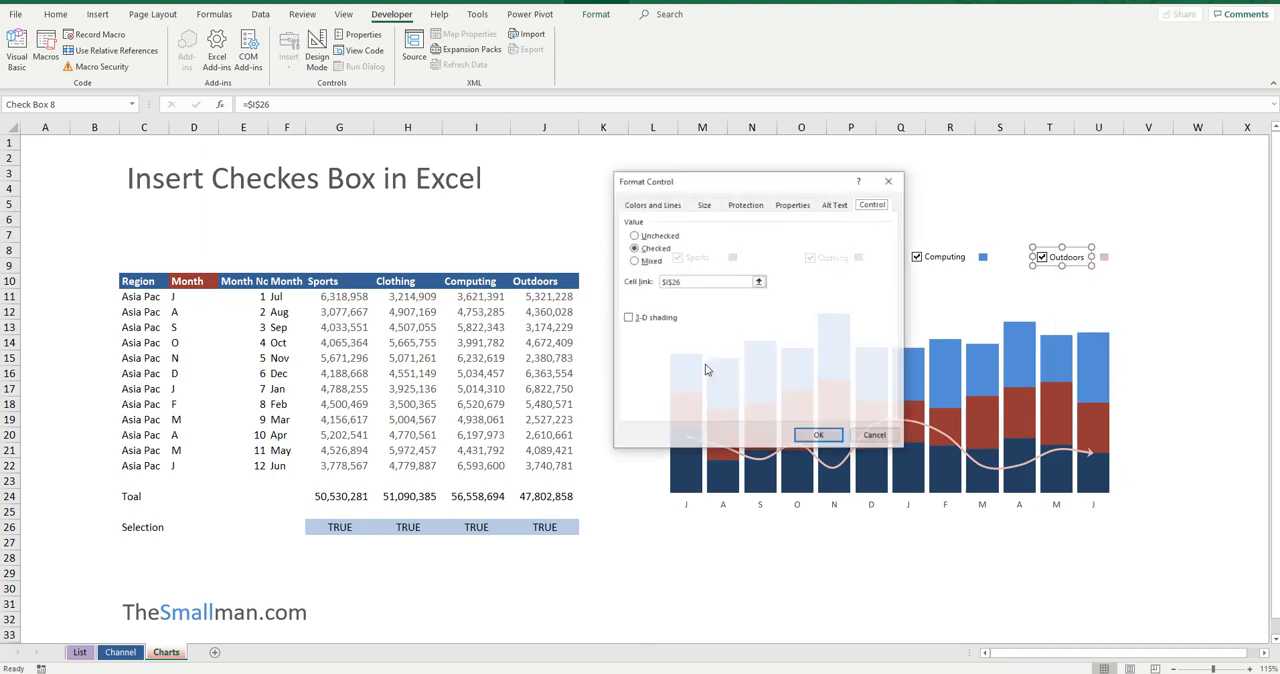
double_click(700, 281)
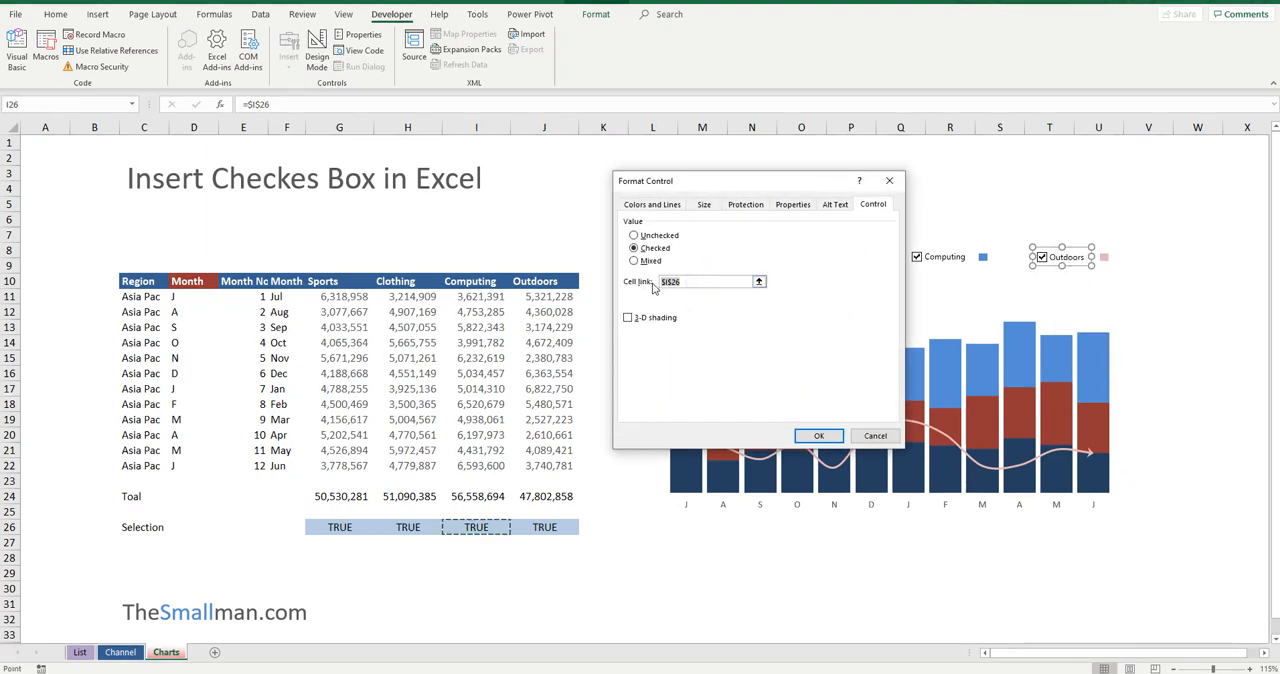
click(545, 527)
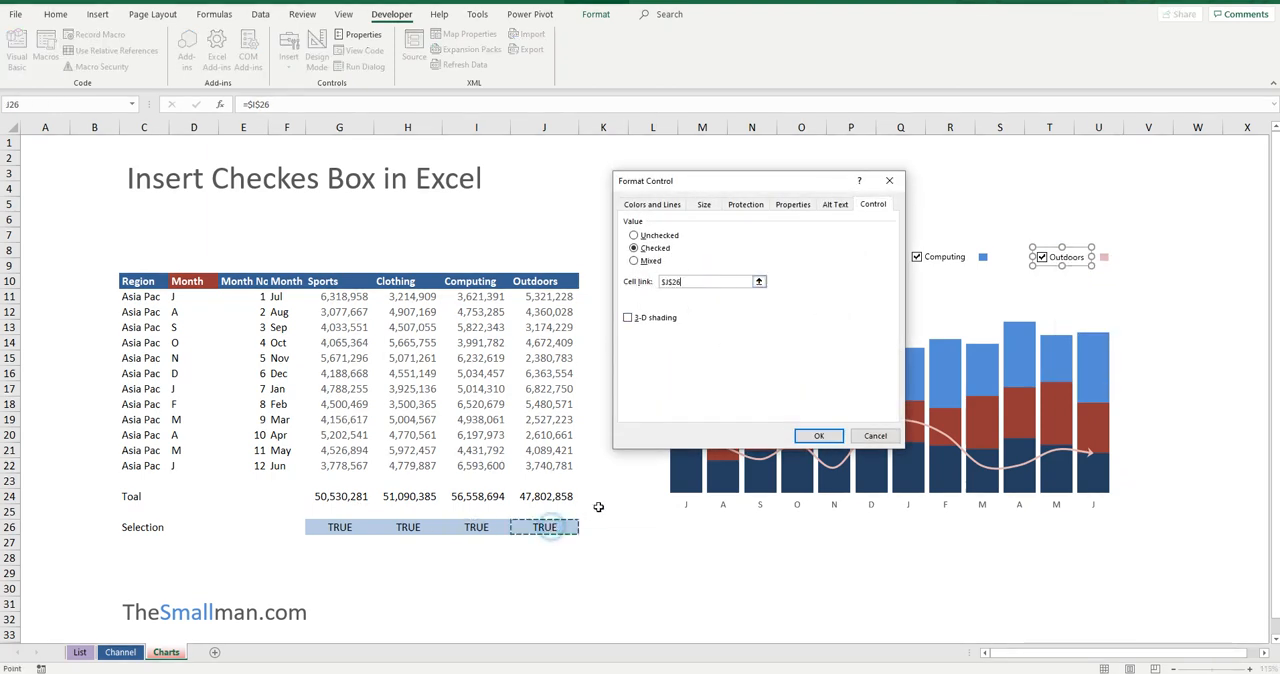
click(818, 437)
click(1105, 200)
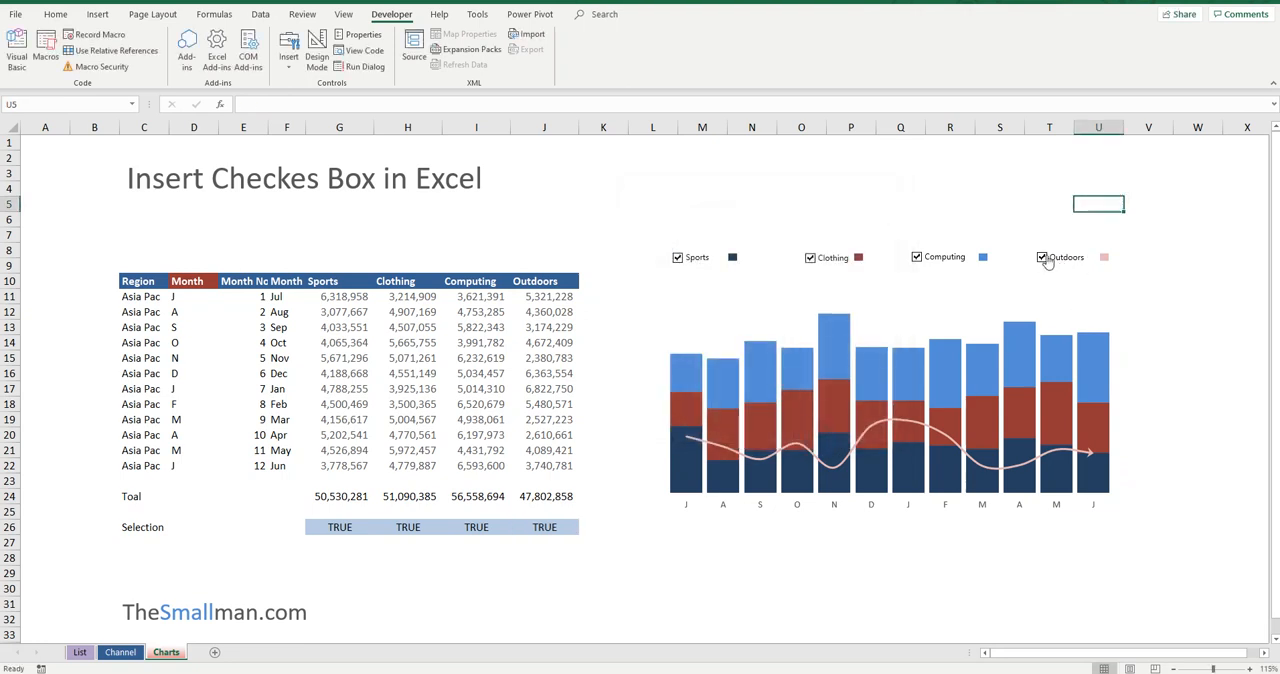
Step: Test the chart check boxes by toggling Outdoors off and on, and switching Computing, Clothing and Sports off and back on
click(1044, 258)
click(1044, 258)
click(917, 257)
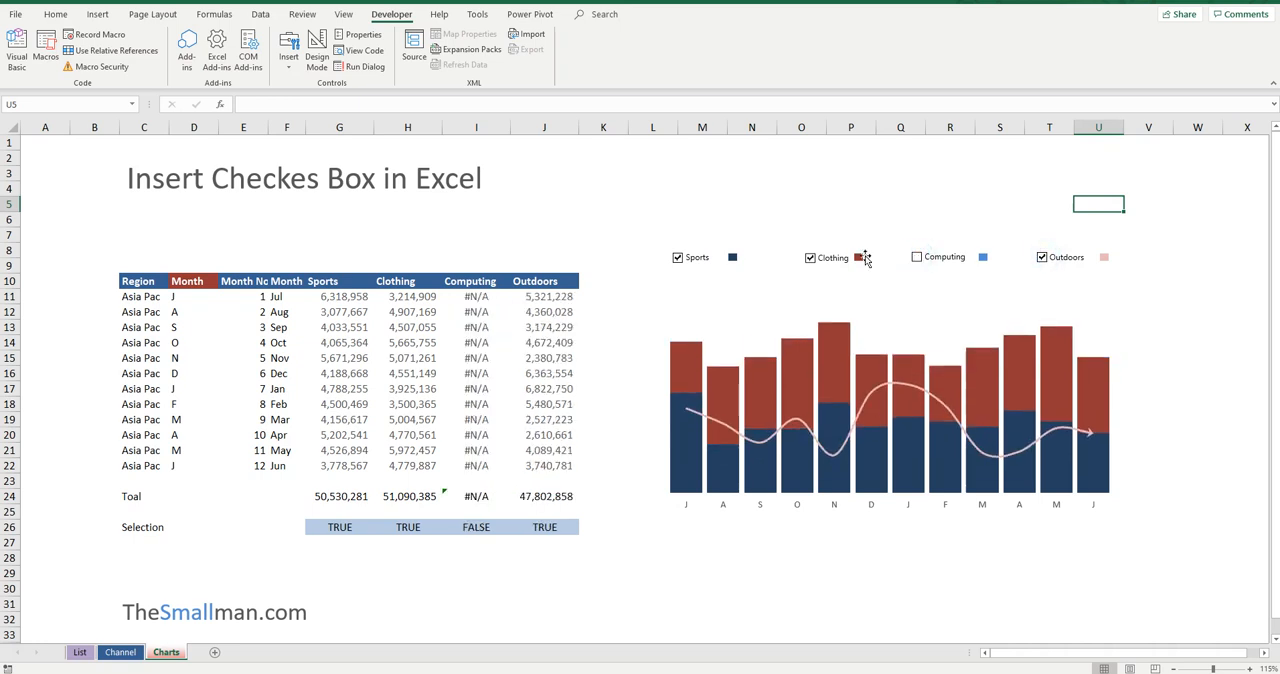
click(810, 258)
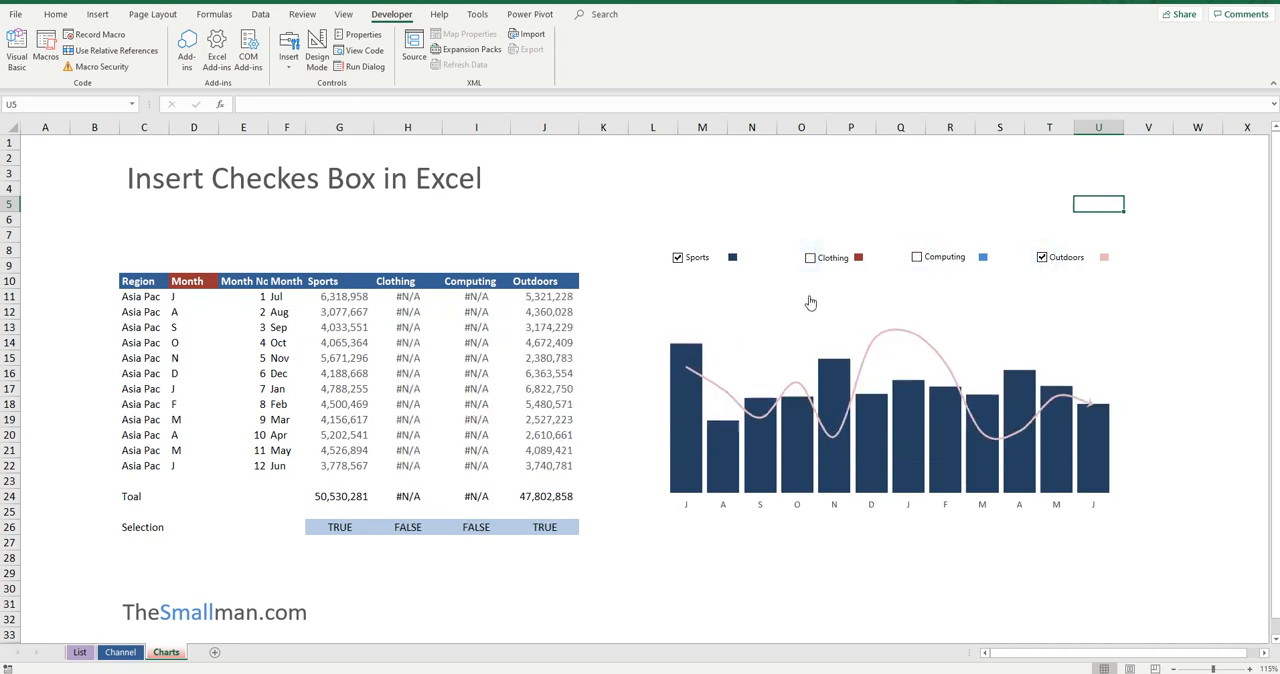
click(679, 259)
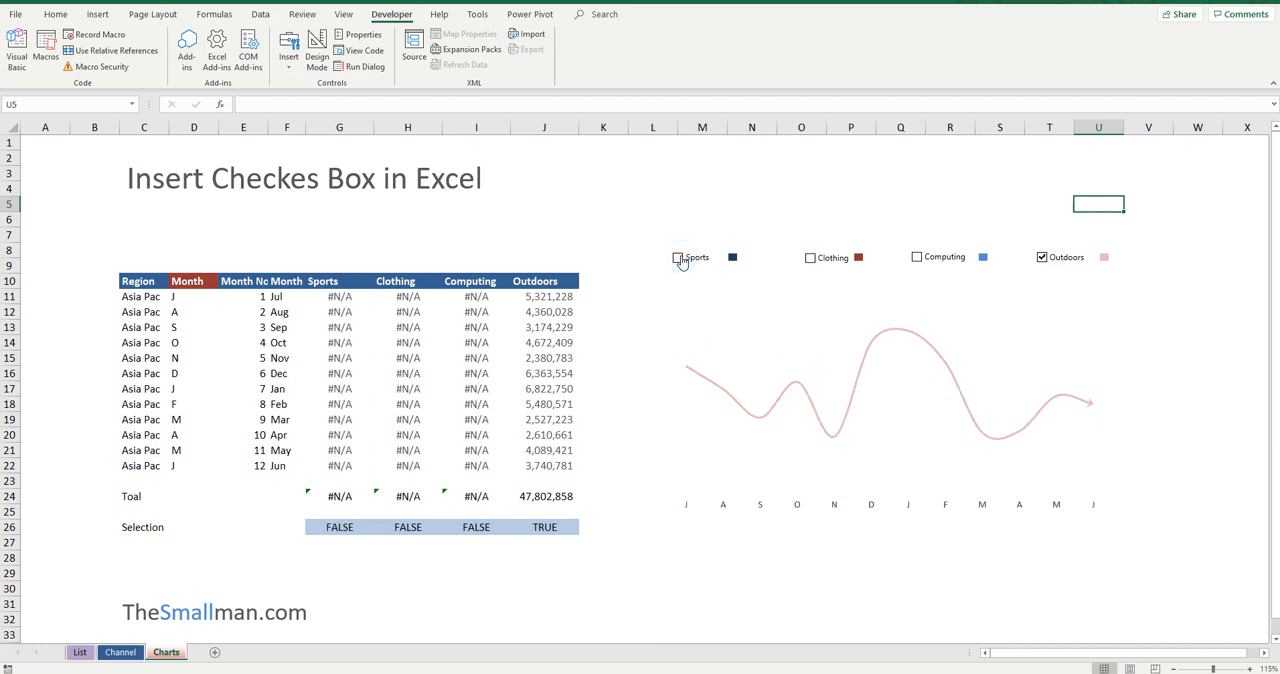
click(680, 260)
click(809, 259)
click(916, 259)
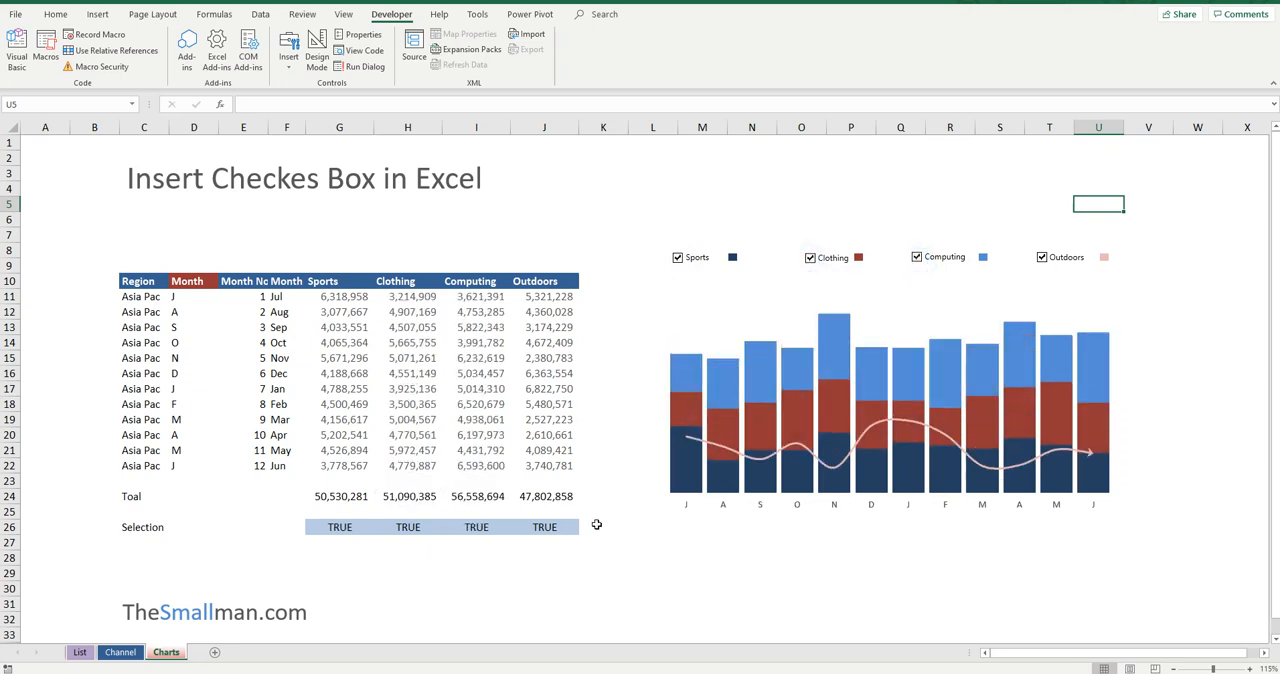